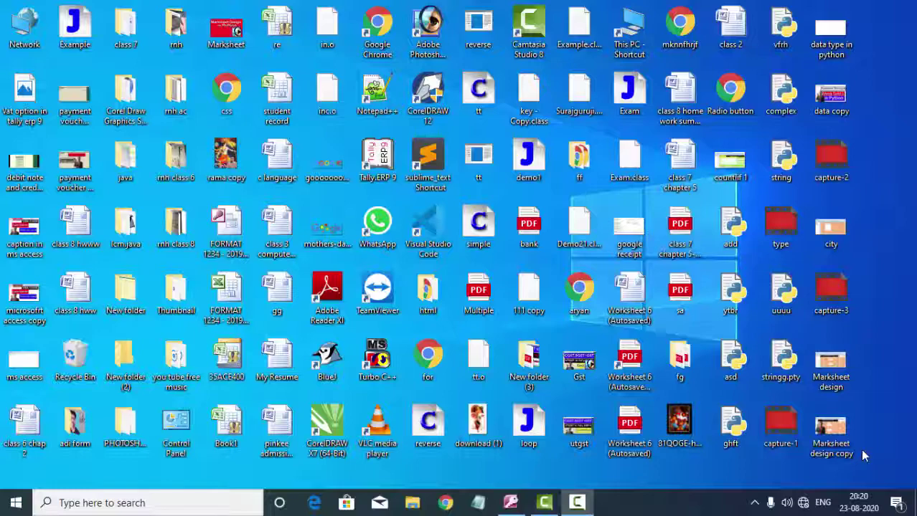
- Restore the Database447 Access window showing the Subtotal table design
click(510, 503)
text(Roll nu)
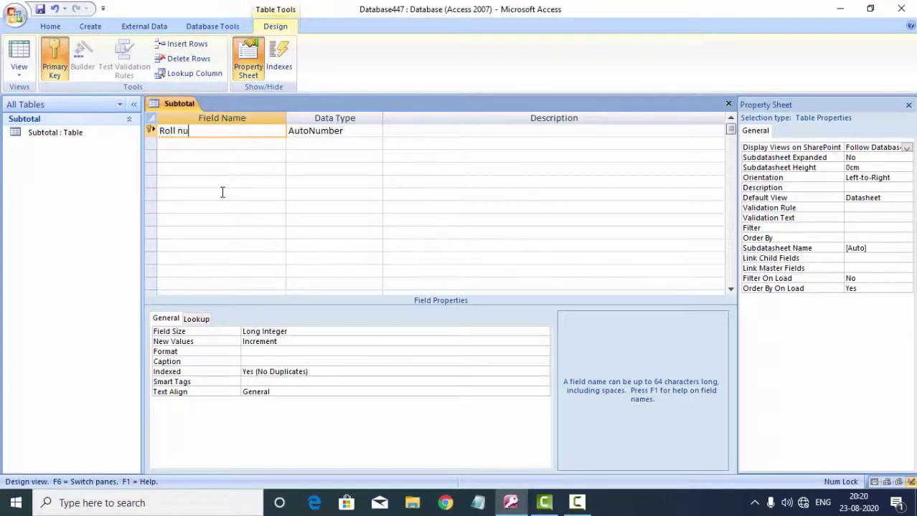
- Name the table's fields Roll number, Gujrati and Maths
text(mber)
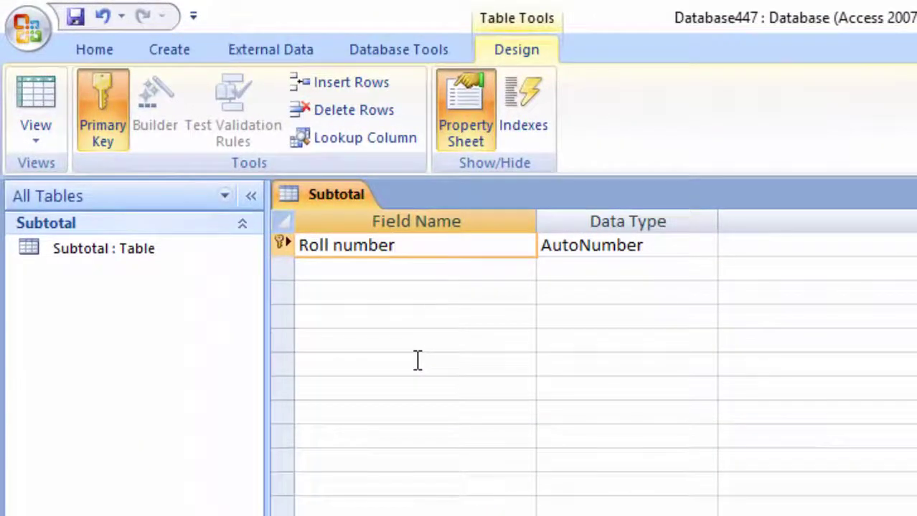
click(380, 266)
text(Gujrati)
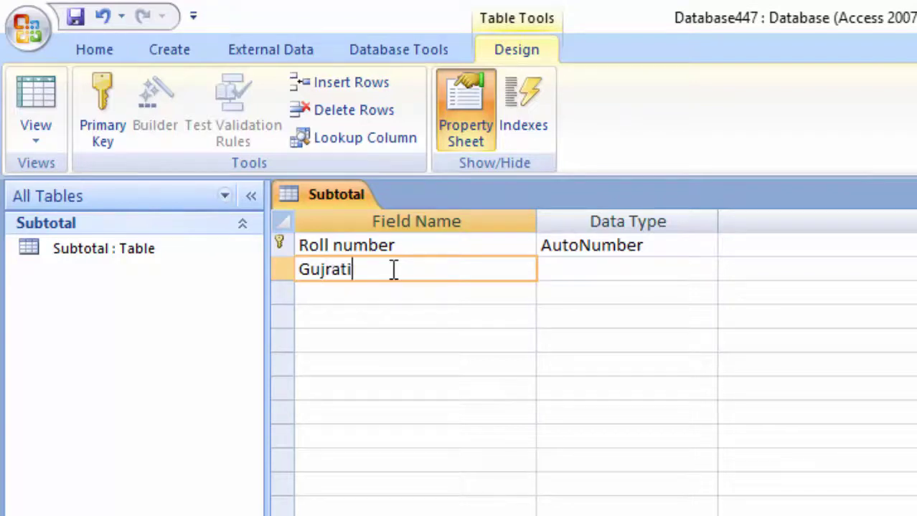
key(Tab)
key(Tab)
key(Tab)
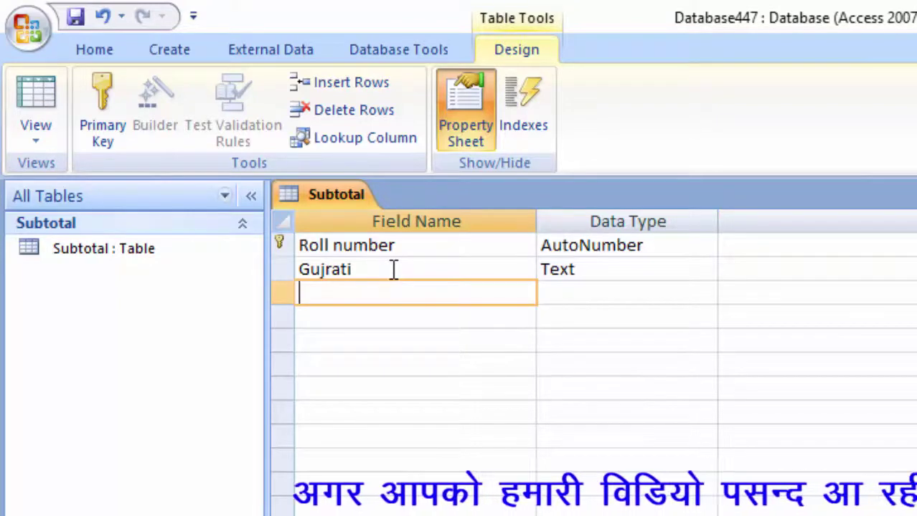
text(Math)
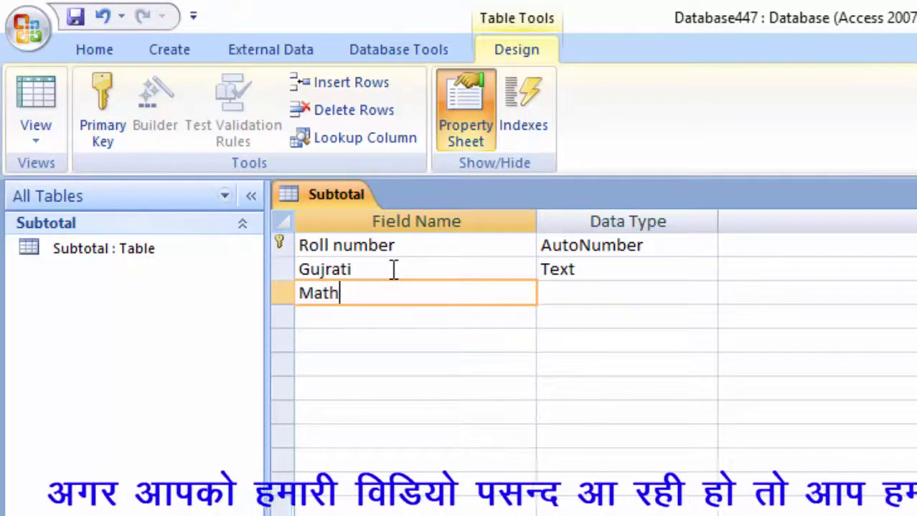
text(s)
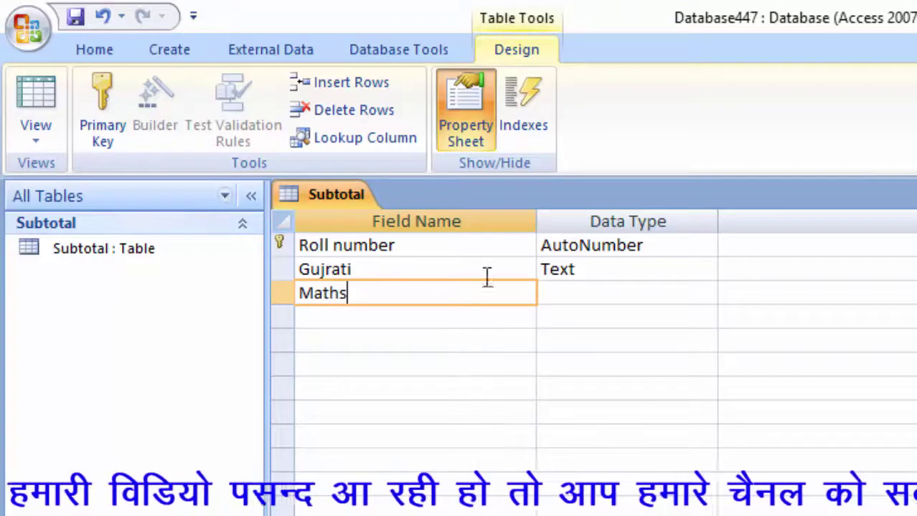
- Make Gujrati and Maths Number fields with a default value of 0
click(658, 270)
click(705, 270)
click(646, 341)
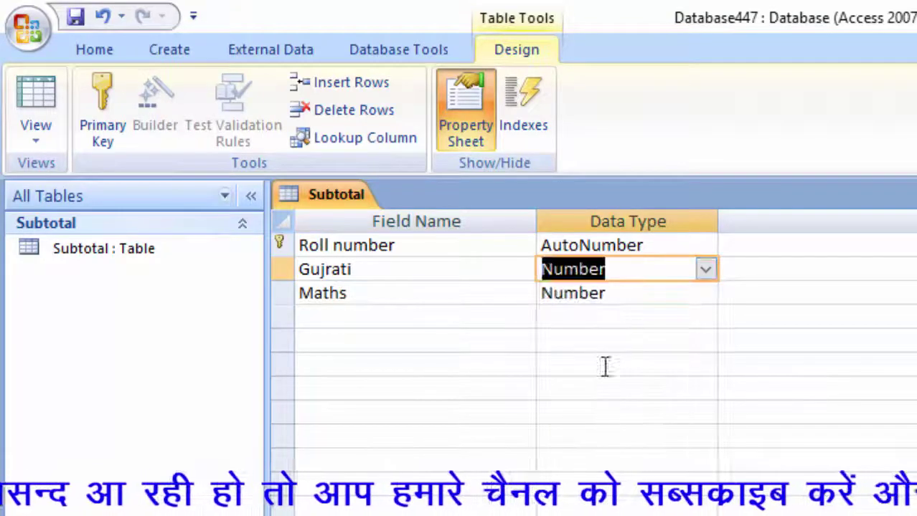
key(F6)
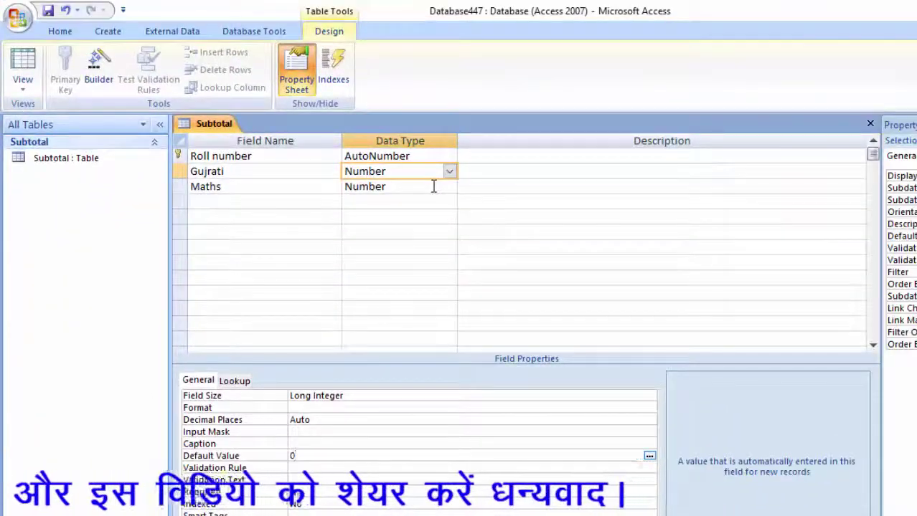
click(434, 187)
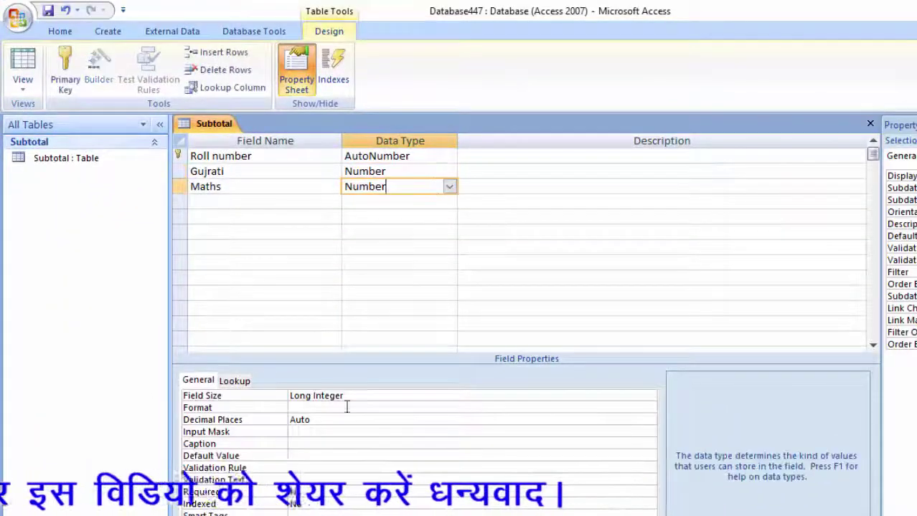
click(302, 454)
text(0)
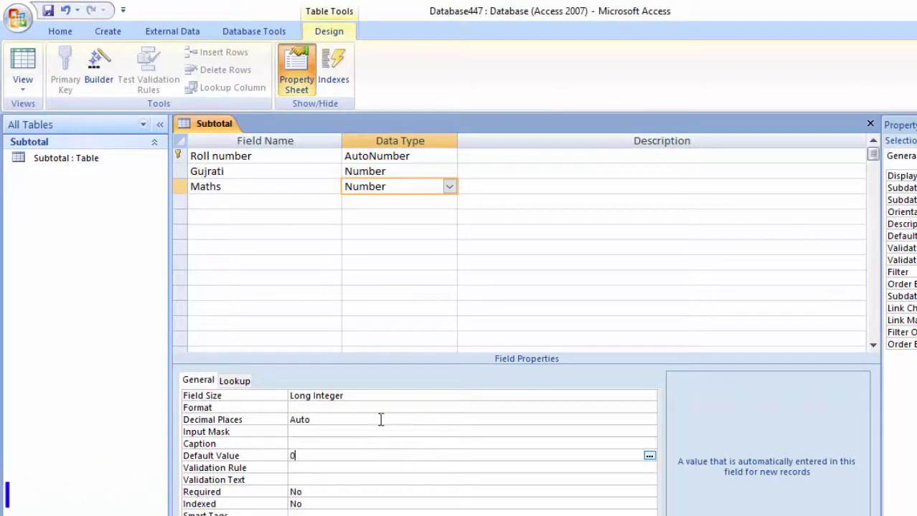
click(23, 66)
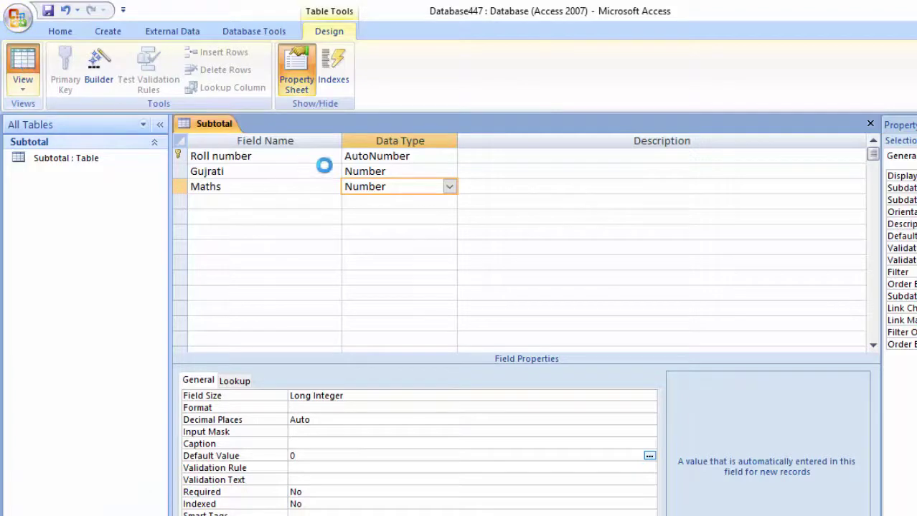
- Save the Subtotal table and start a new blank Form1 in Design view, widening its grid
click(519, 345)
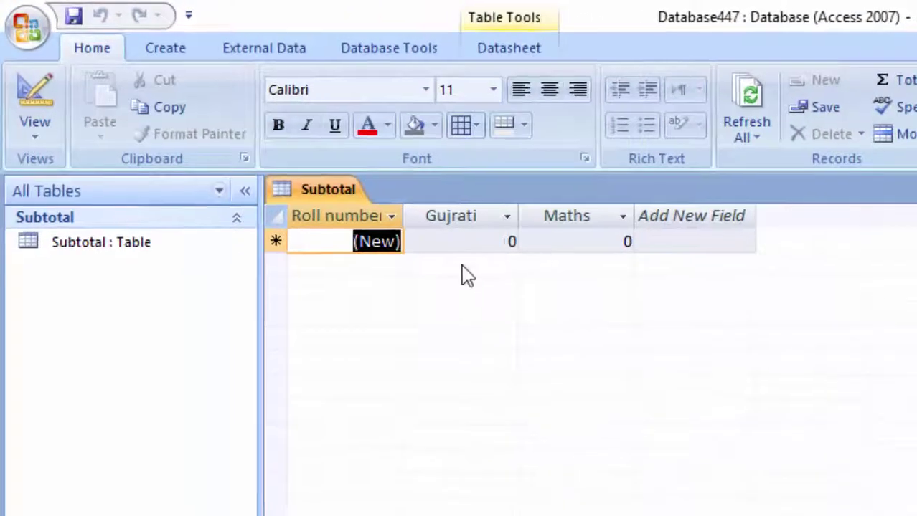
click(169, 49)
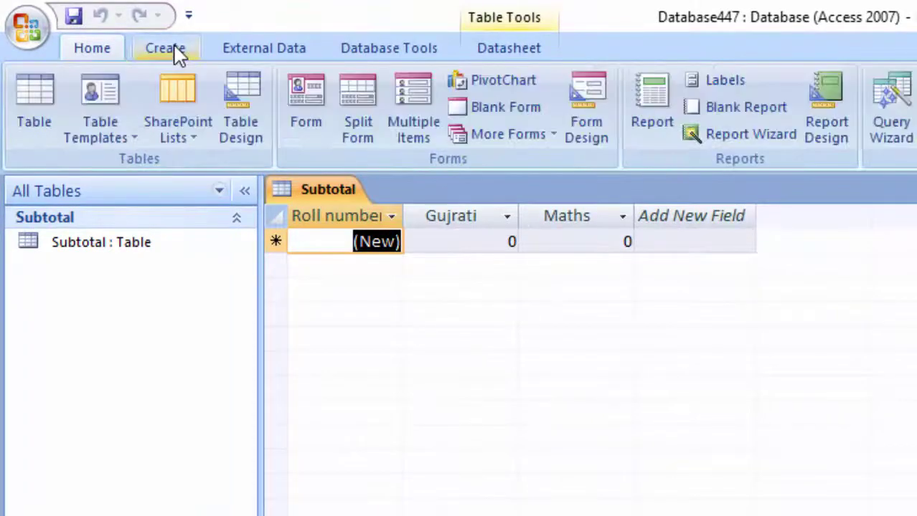
click(594, 99)
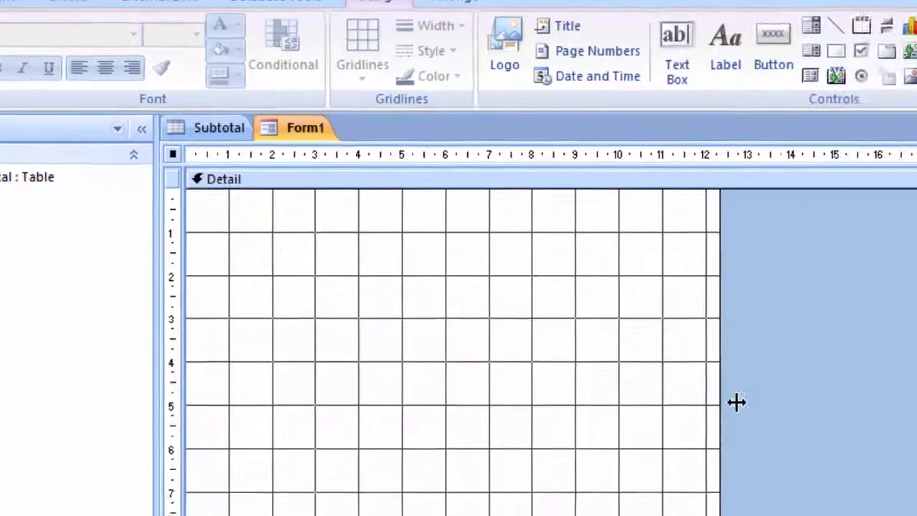
drag(737, 402, 731, 328)
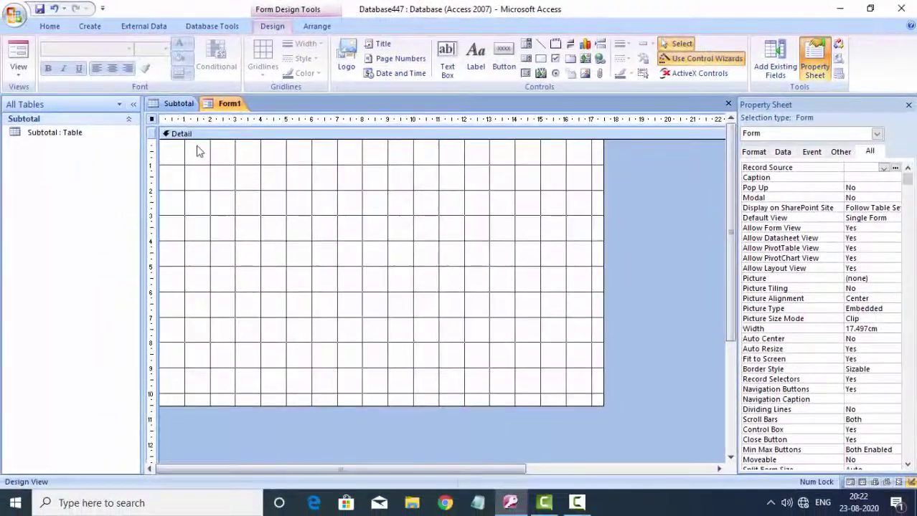
- Add Roll number, Gujrati and Maths to Form1 in one row, tidying the Maths controls and widening the form
click(768, 58)
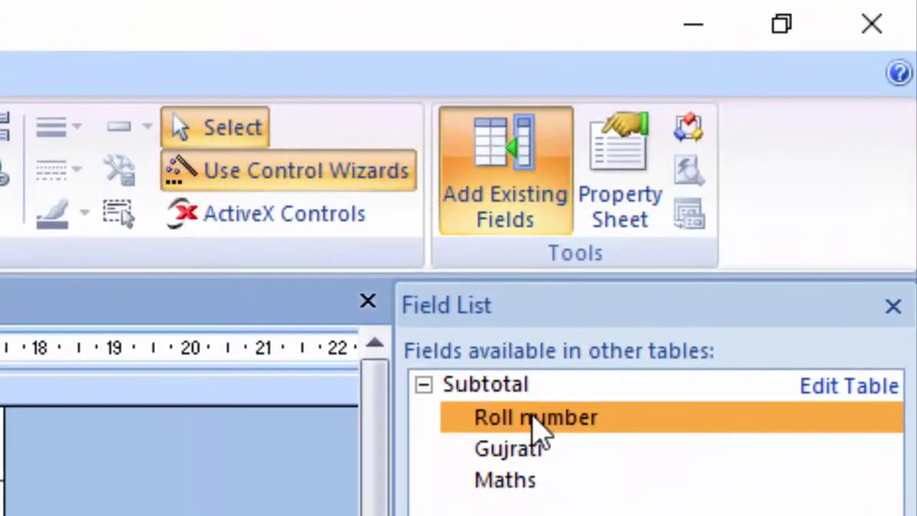
double_click(678, 263)
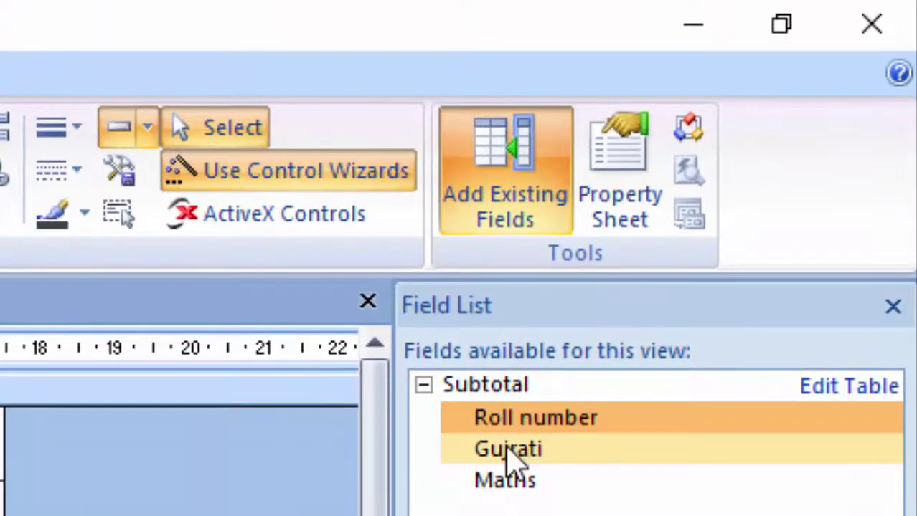
click(510, 452)
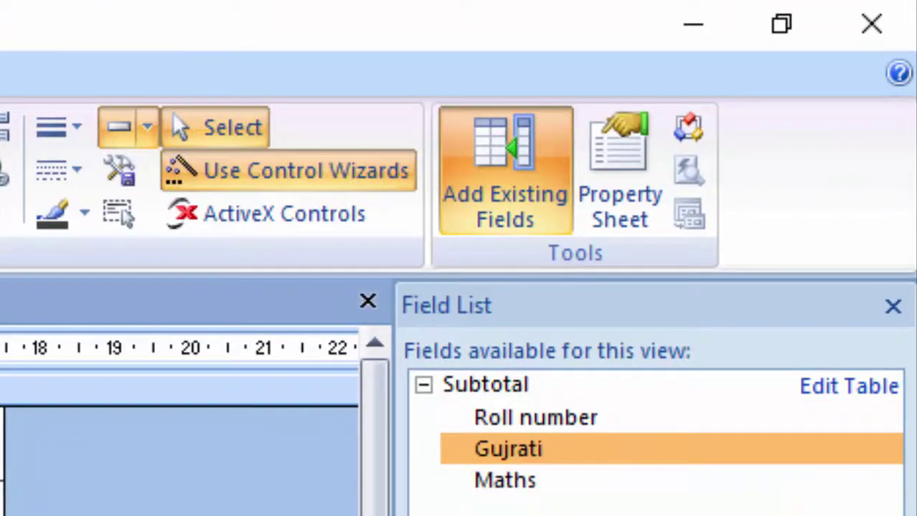
double_click(535, 498)
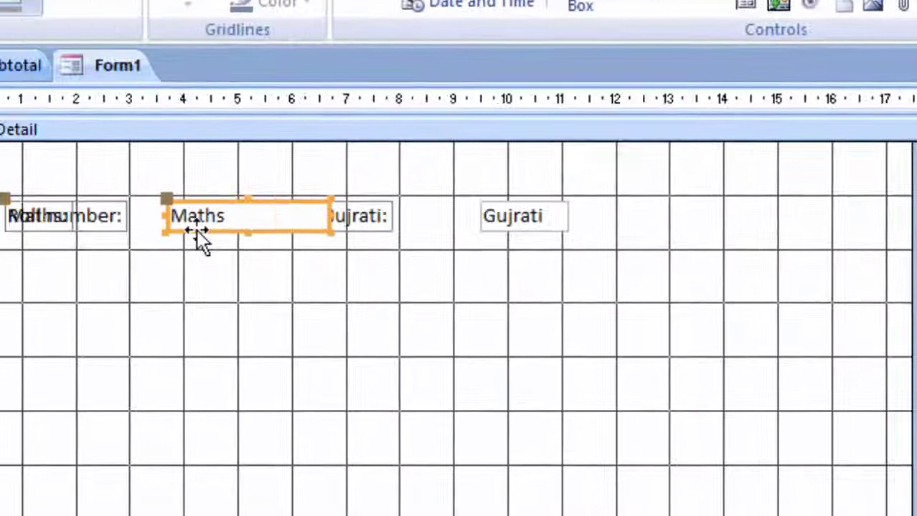
drag(196, 230, 771, 230)
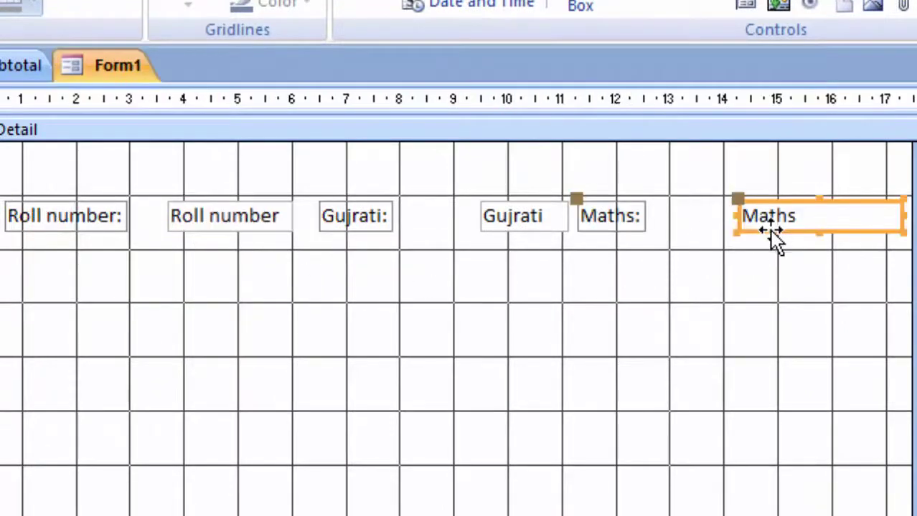
drag(895, 215, 746, 240)
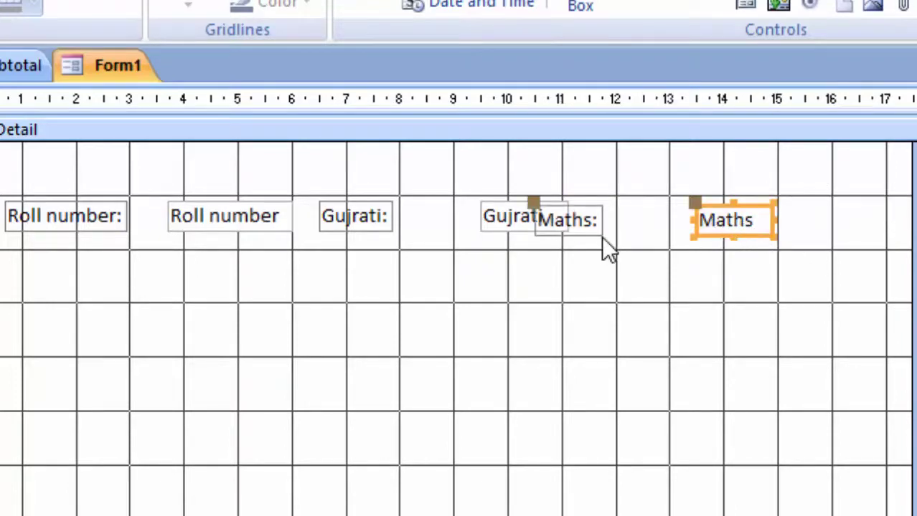
drag(602, 235, 656, 229)
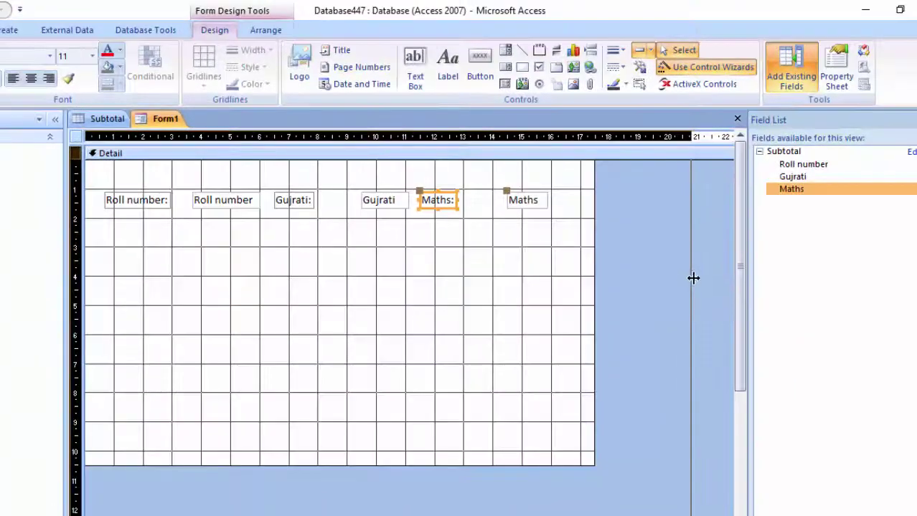
drag(693, 278, 703, 280)
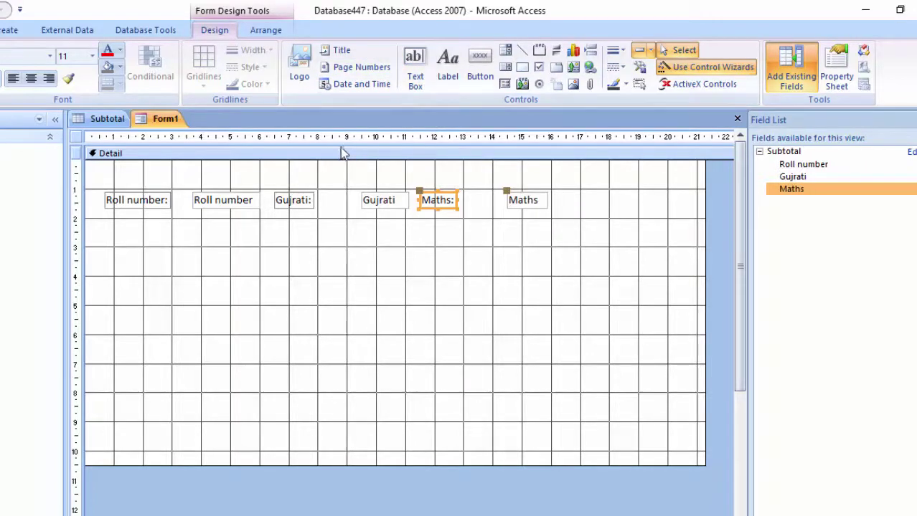
- Draw a new text box below the first row and change its label caption to Total
click(422, 61)
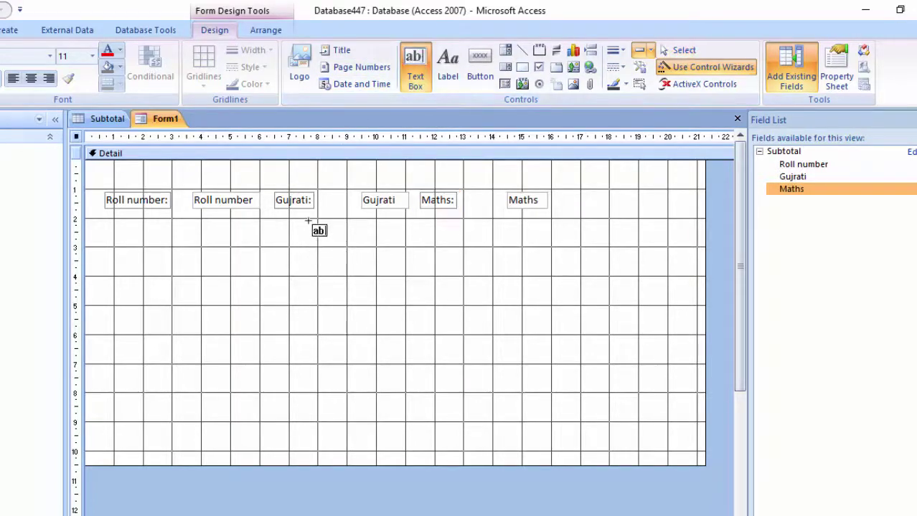
drag(310, 222, 399, 240)
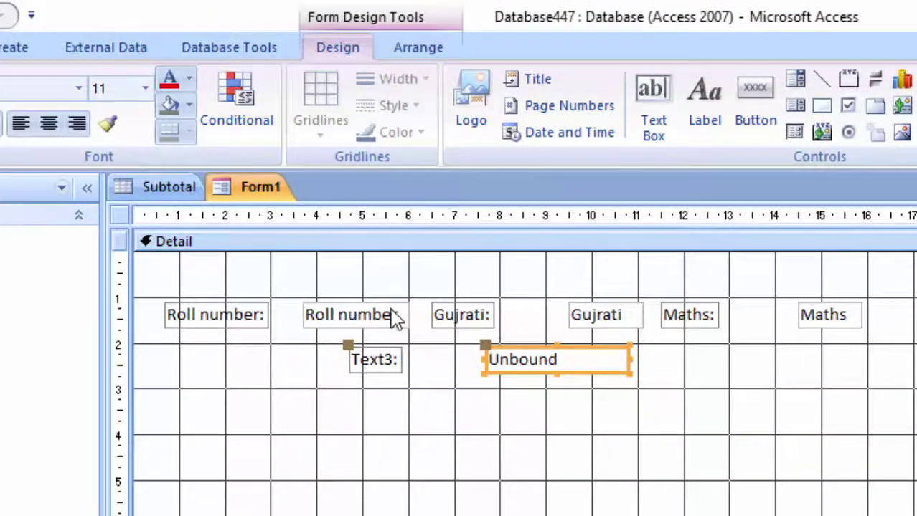
click(398, 370)
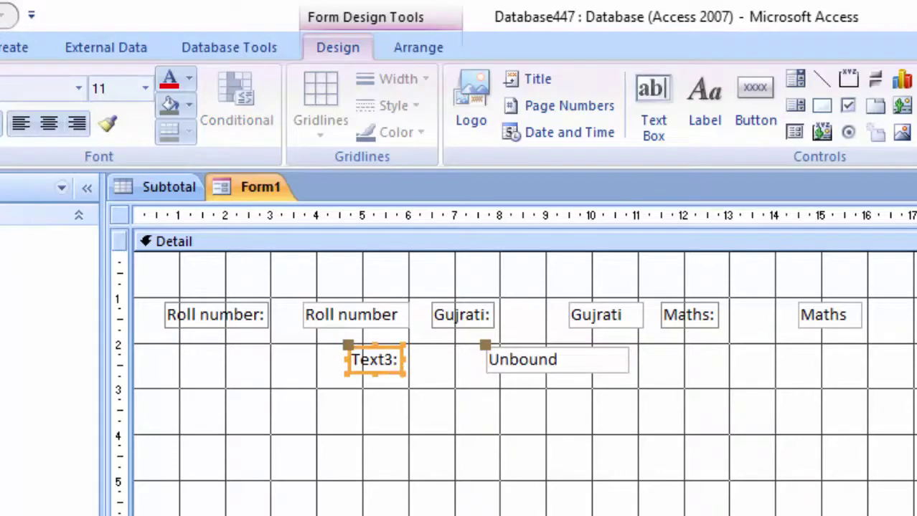
key(F4)
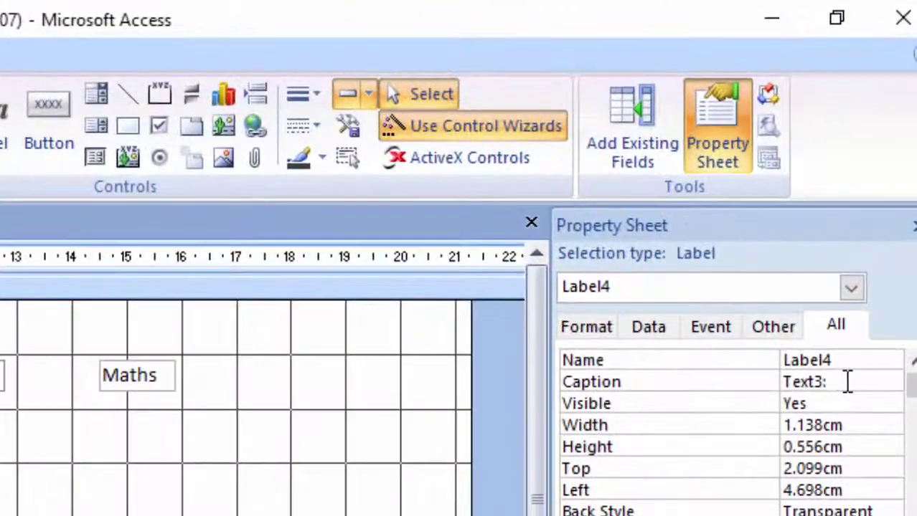
drag(860, 308, 804, 307)
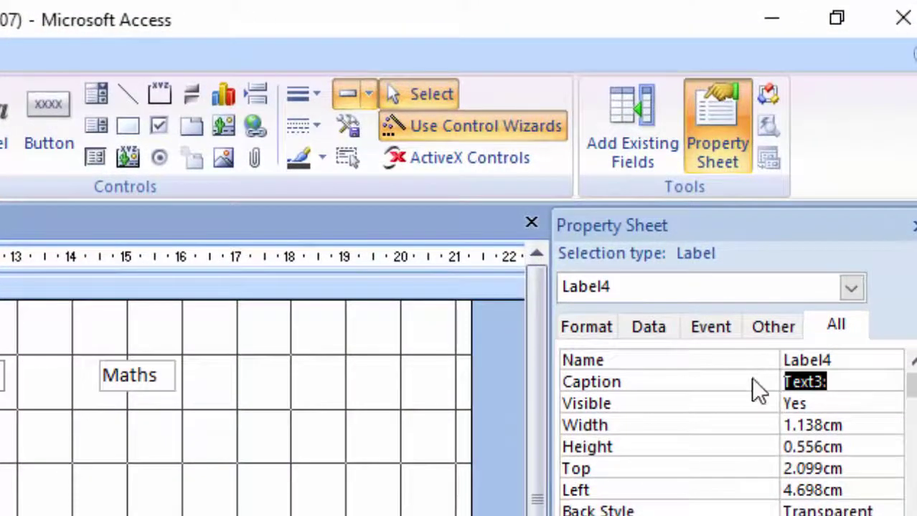
key(BackSpace)
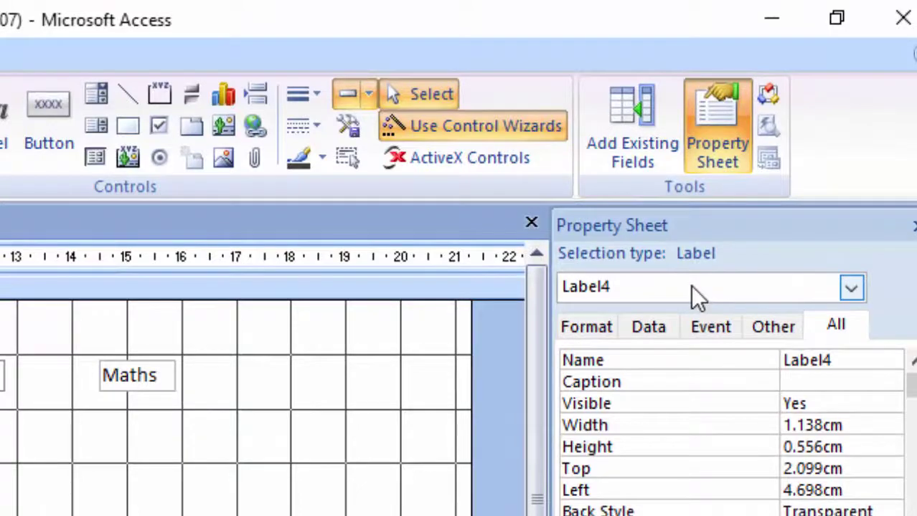
text(Total)
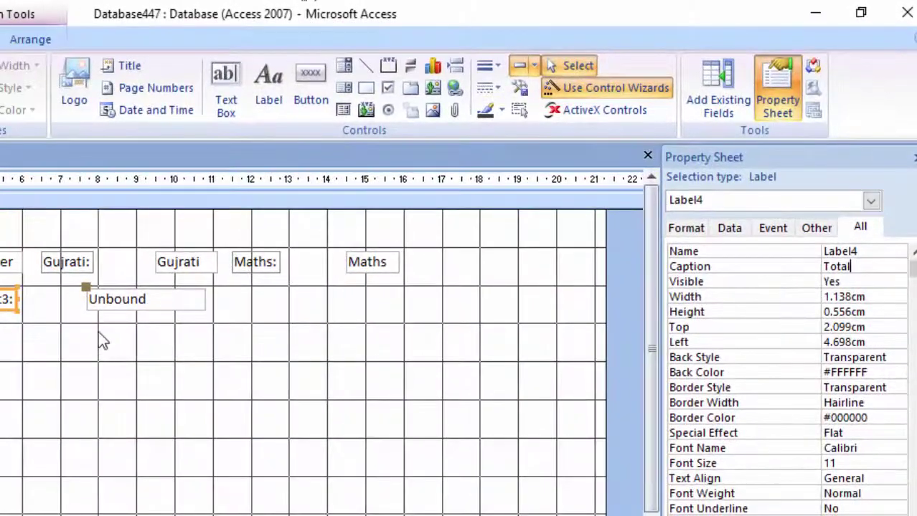
click(100, 335)
- Rename the unbound text box from Text3 to Total
click(141, 309)
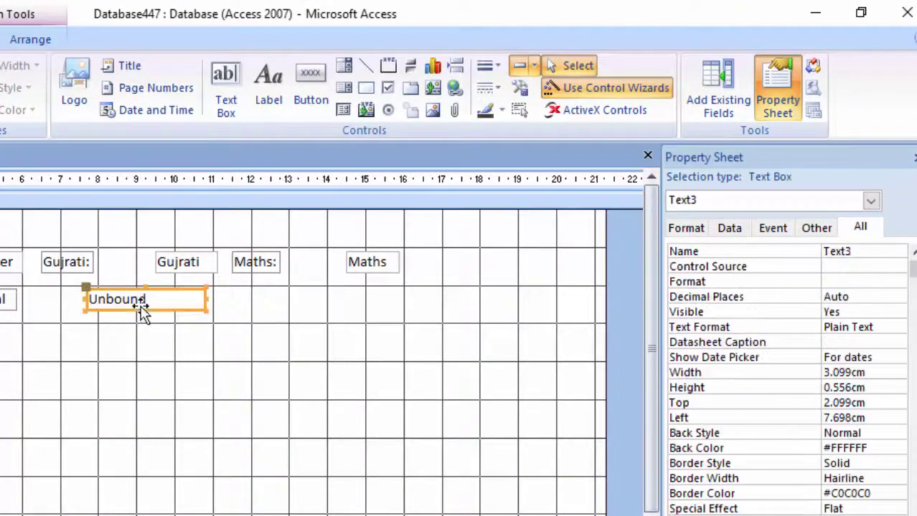
double_click(853, 250)
key(BackSpace)
text(Total)
click(101, 391)
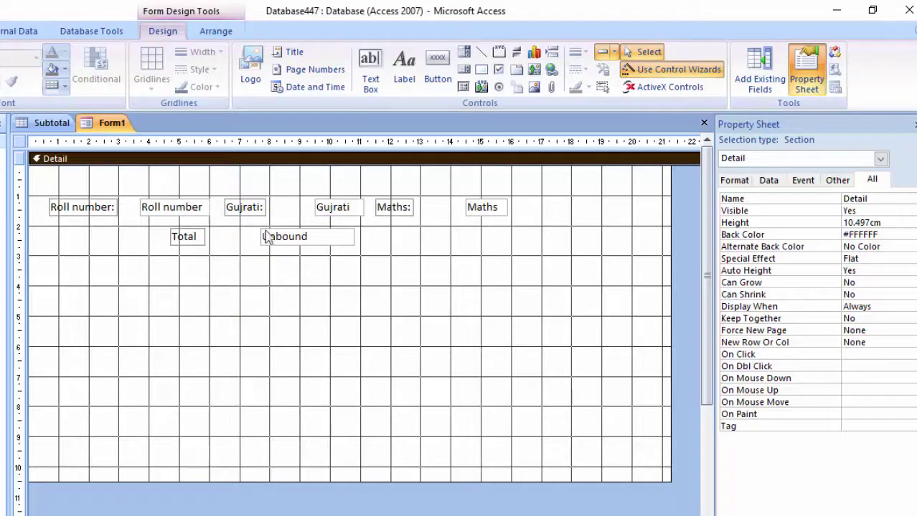
- Draw a text box below Total and change its label caption to Percent
click(370, 70)
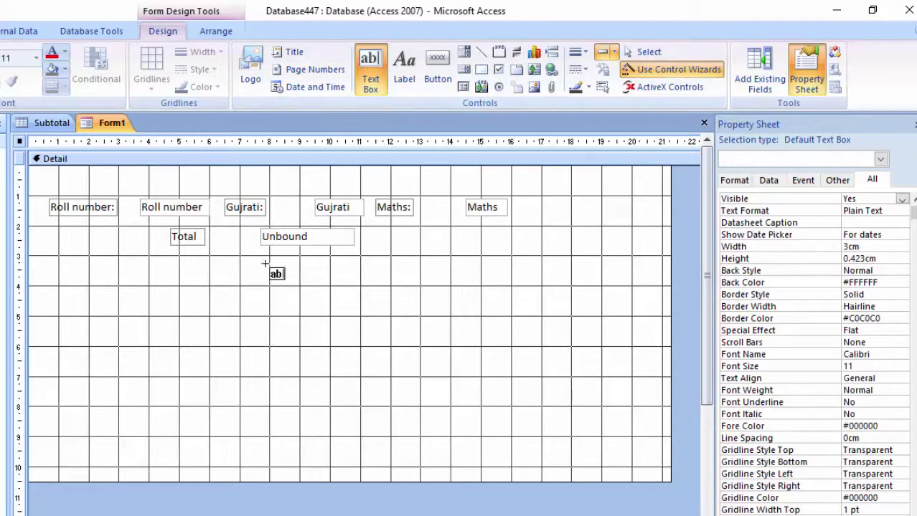
drag(261, 256, 352, 276)
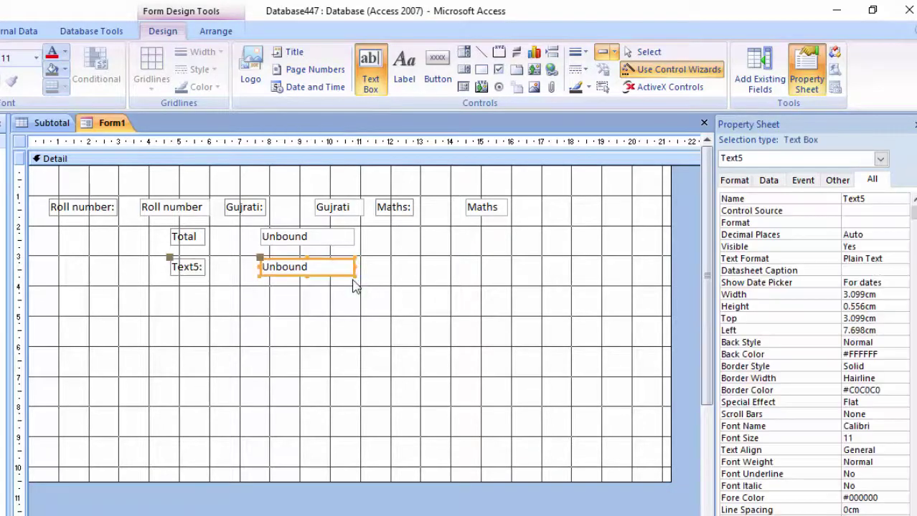
click(198, 271)
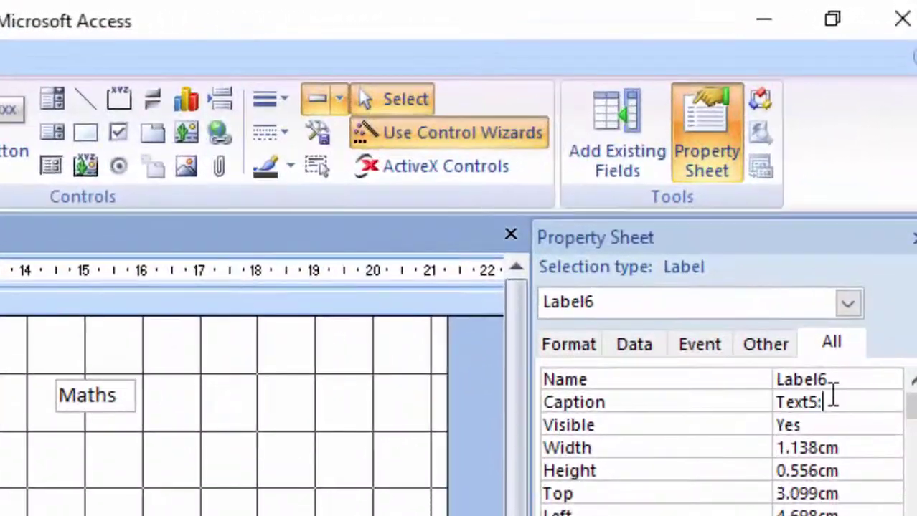
drag(830, 398, 710, 387)
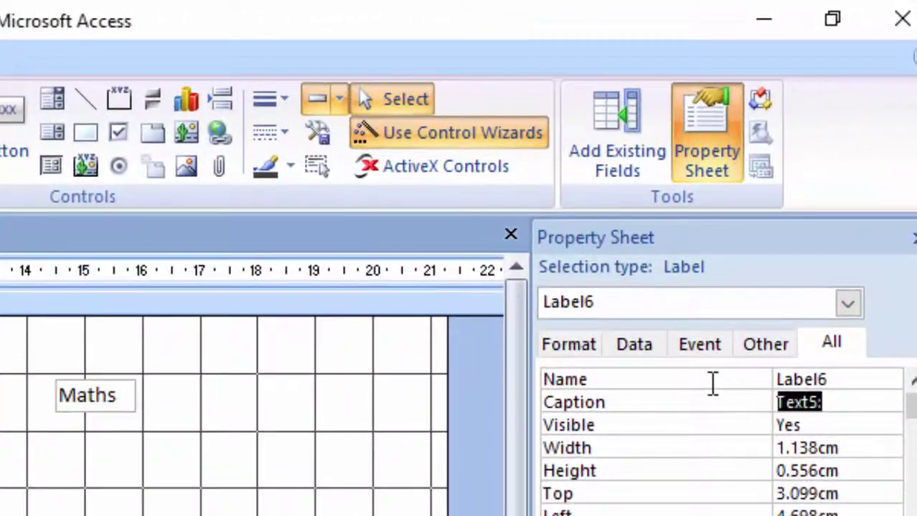
key(BackSpace)
text(P)
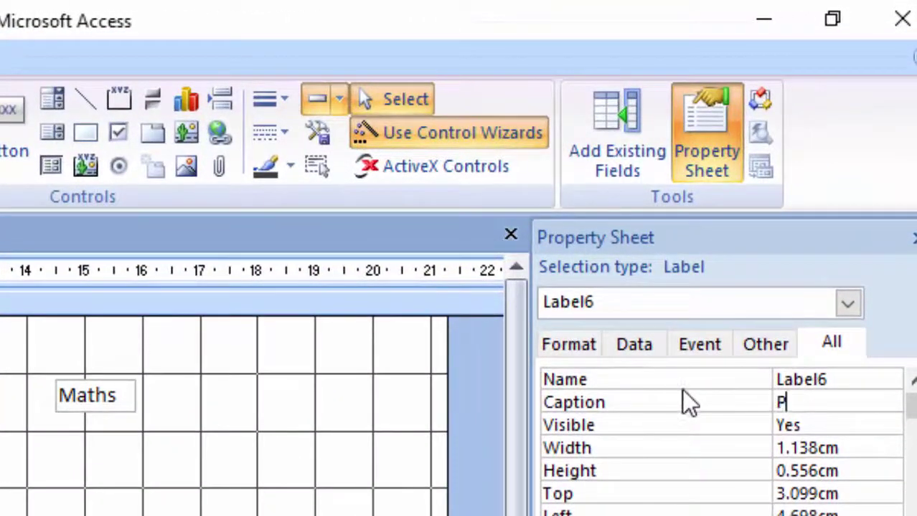
text(ercent)
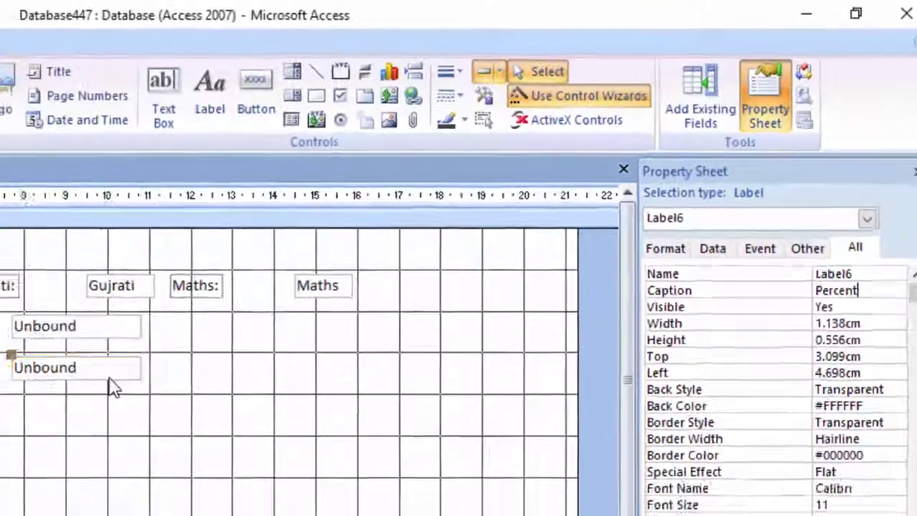
click(194, 317)
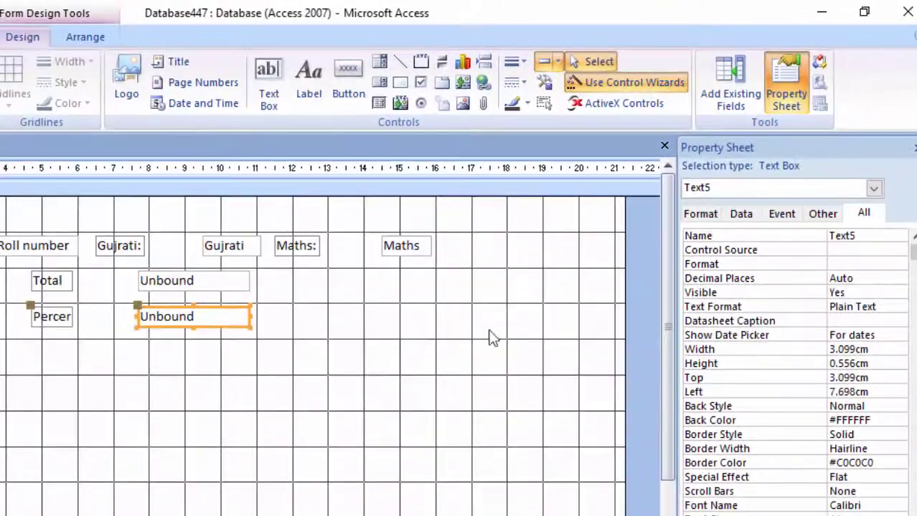
- Name the new text box Percent and set its Format to Percent
double_click(869, 235)
key(Delete)
text(Percent)
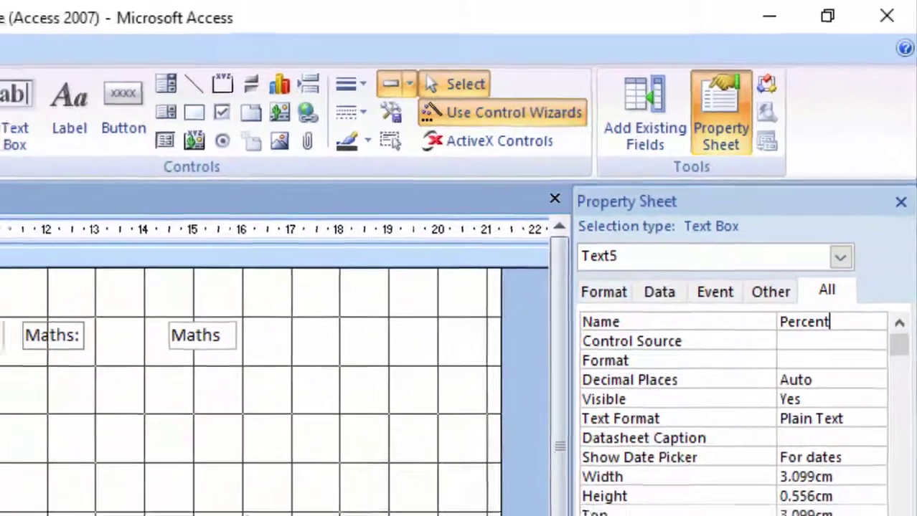
click(421, 424)
click(257, 307)
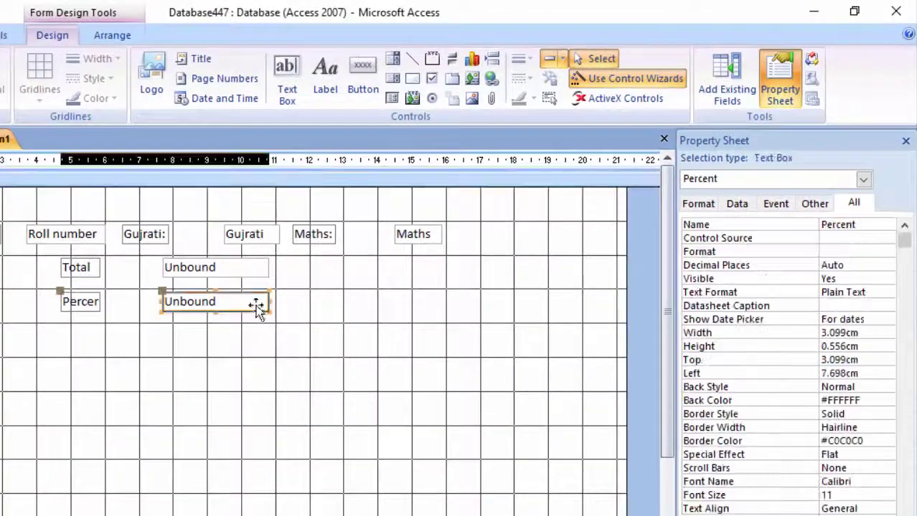
click(832, 253)
click(891, 253)
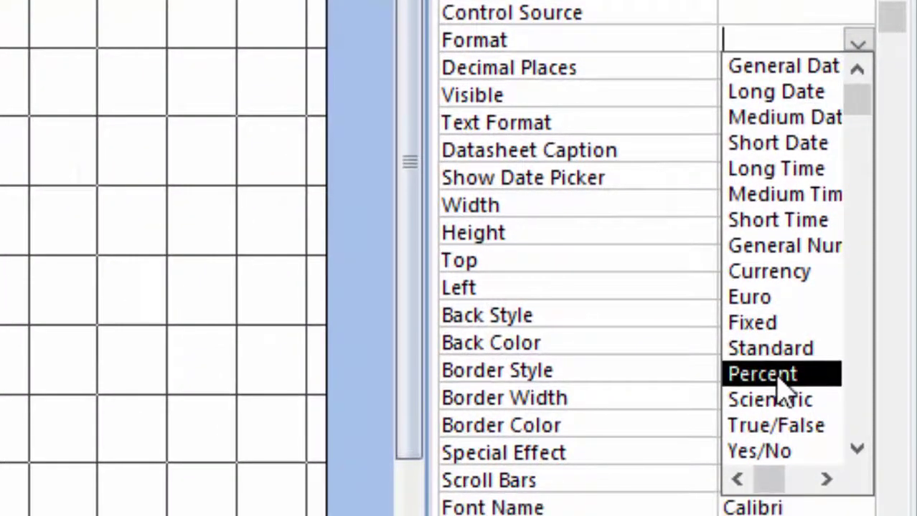
click(782, 378)
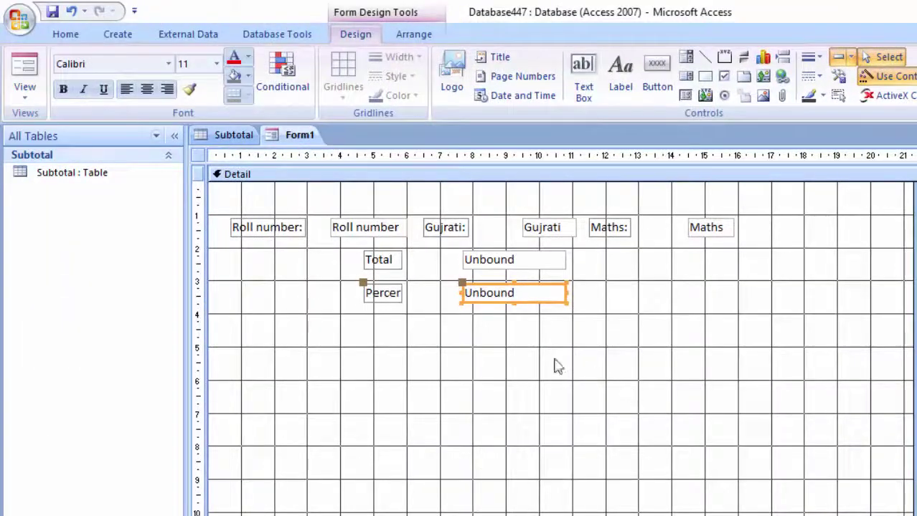
- Widen the Percent label so its caption shows fully
click(389, 298)
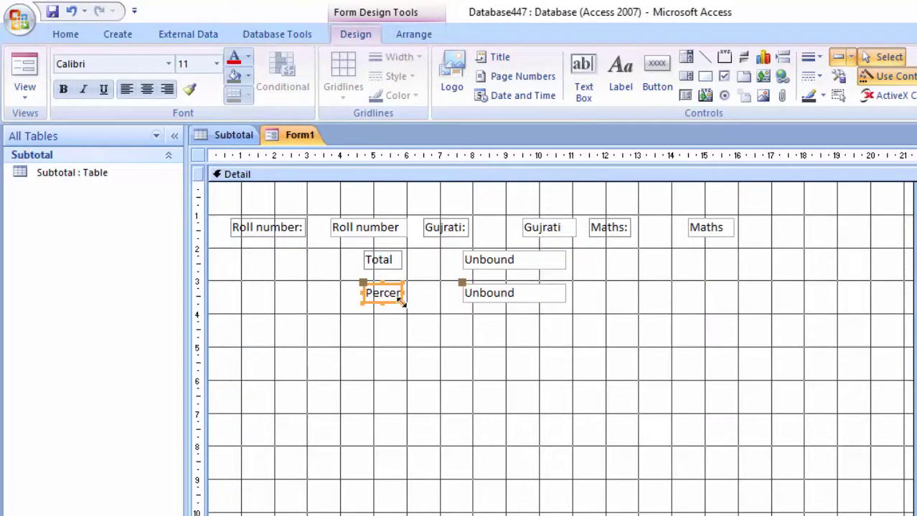
drag(402, 303, 422, 302)
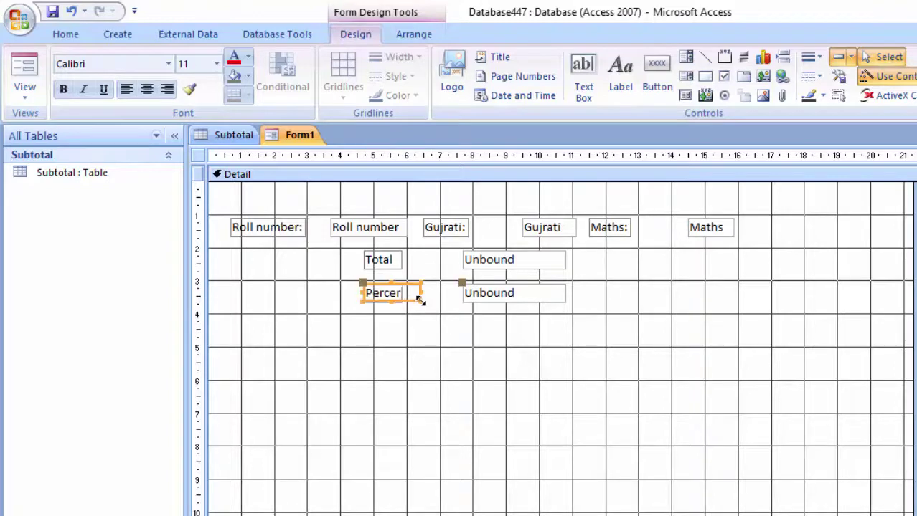
click(496, 344)
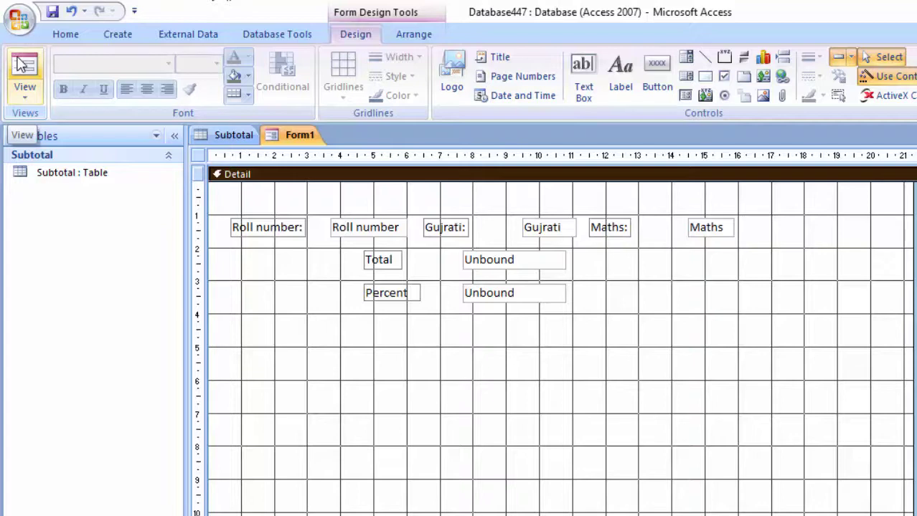
- Enter two Subtotal records: Gujrati 70 with Maths 55, and Gujrati 60 with Maths 55
click(221, 135)
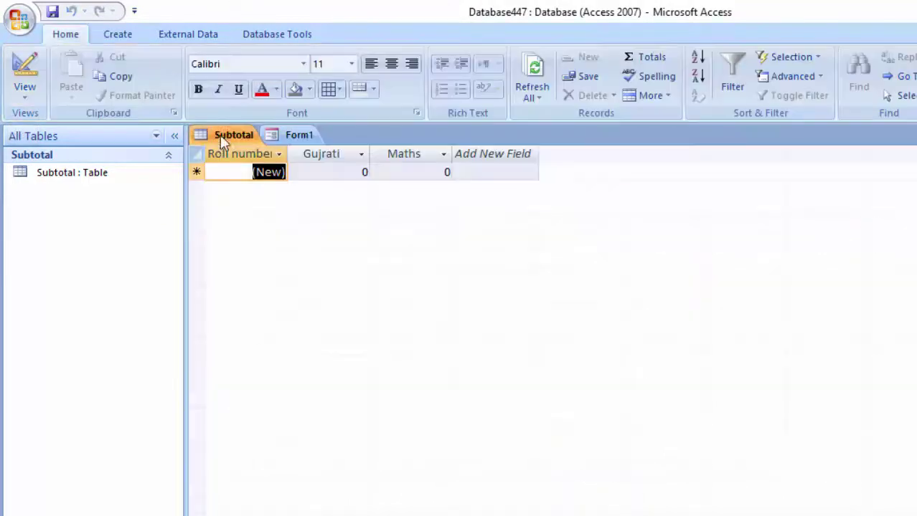
click(317, 174)
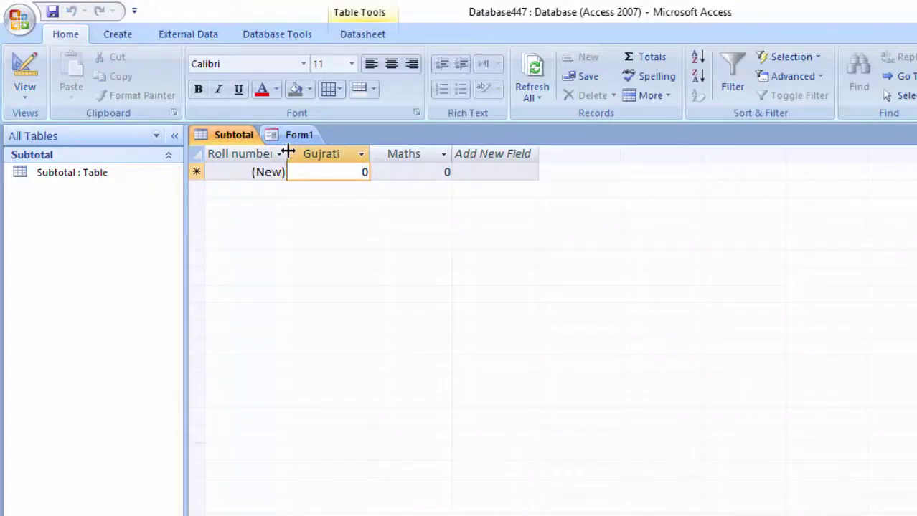
drag(286, 153, 298, 159)
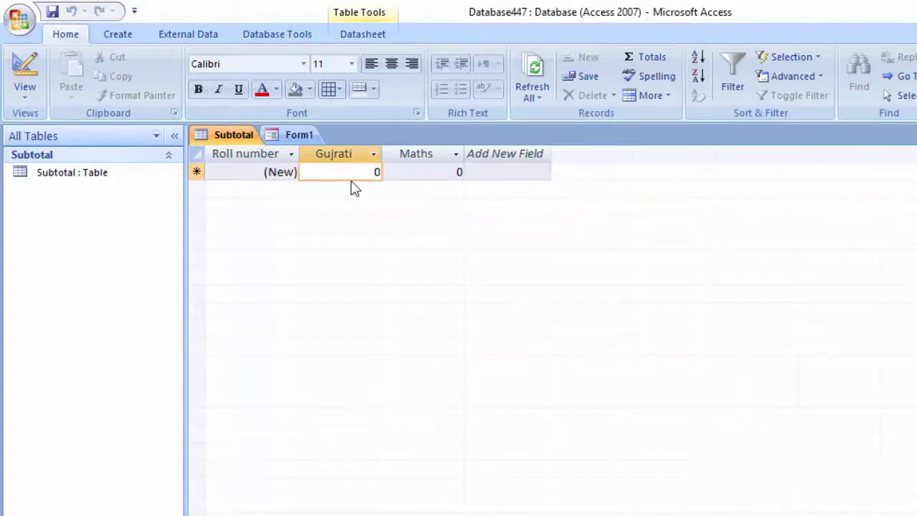
text(70)
key(Tab)
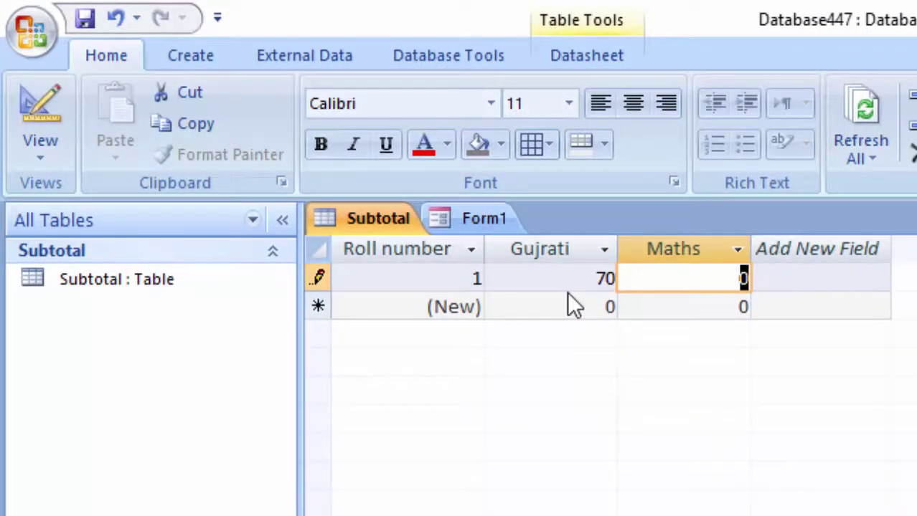
text(55)
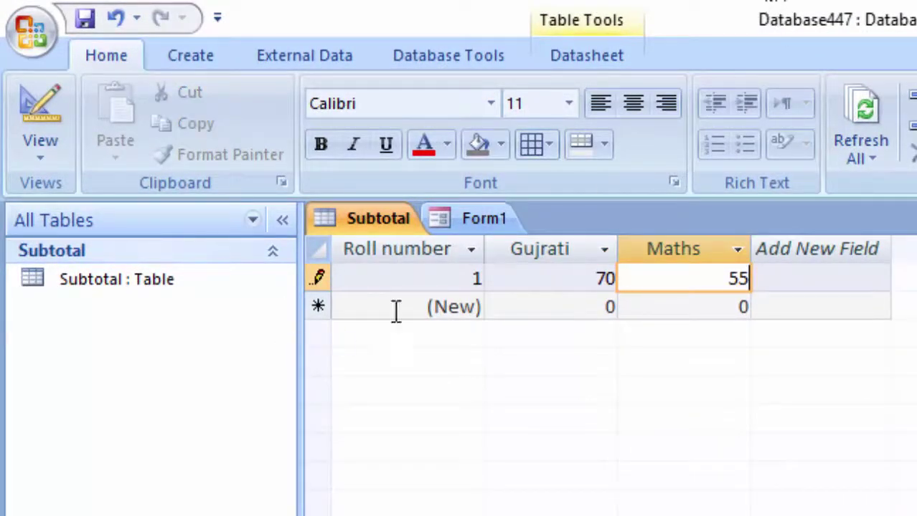
click(607, 310)
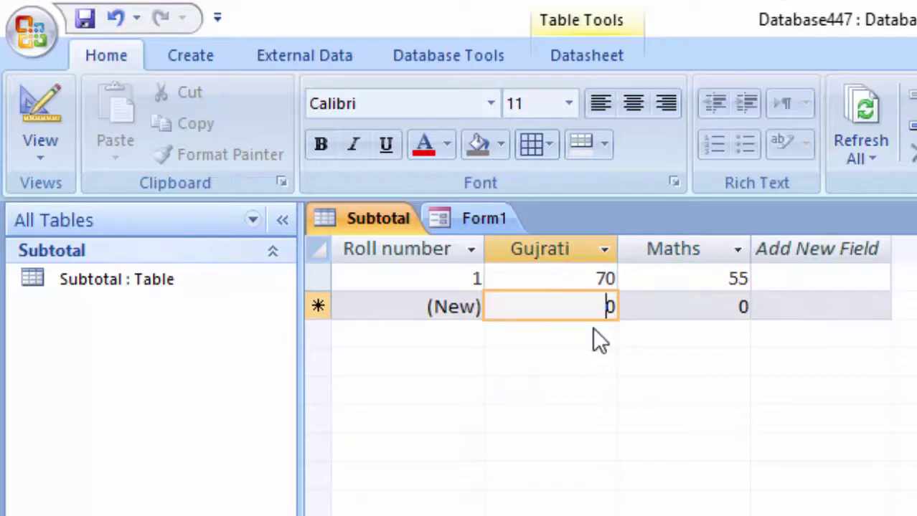
text(60)
key(Tab)
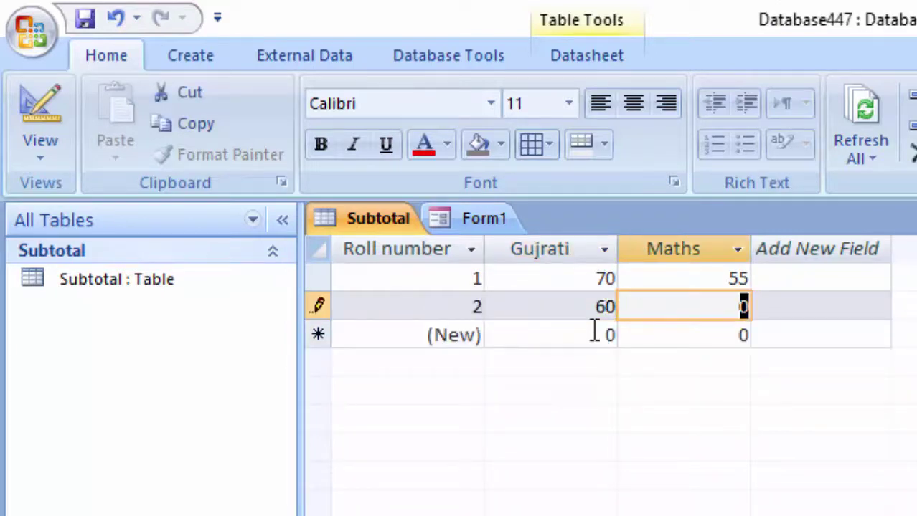
text(55)
key(Tab)
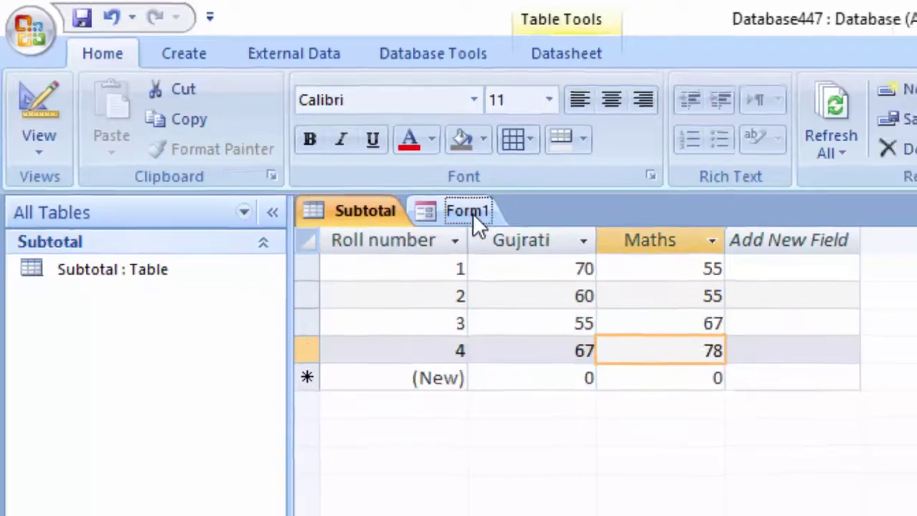
click(484, 219)
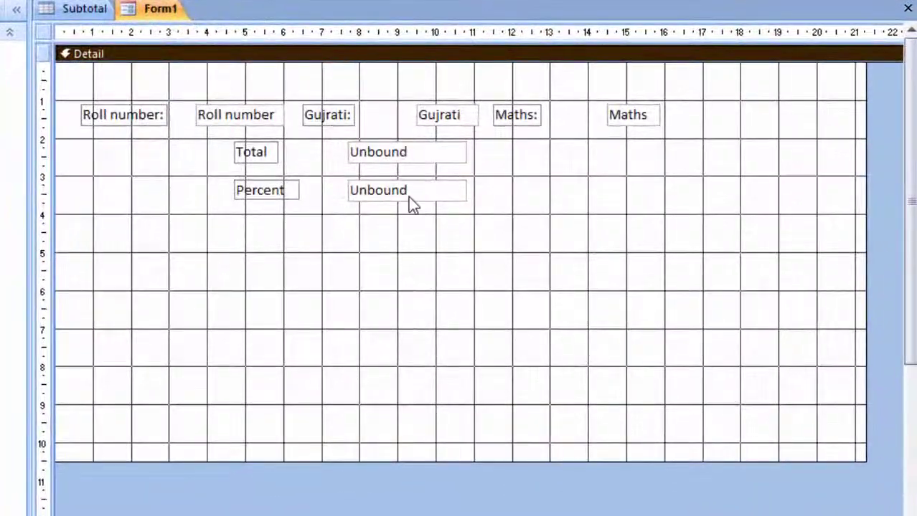
- Shorten the Detail section to end just below the Total and Percent rows
click(401, 231)
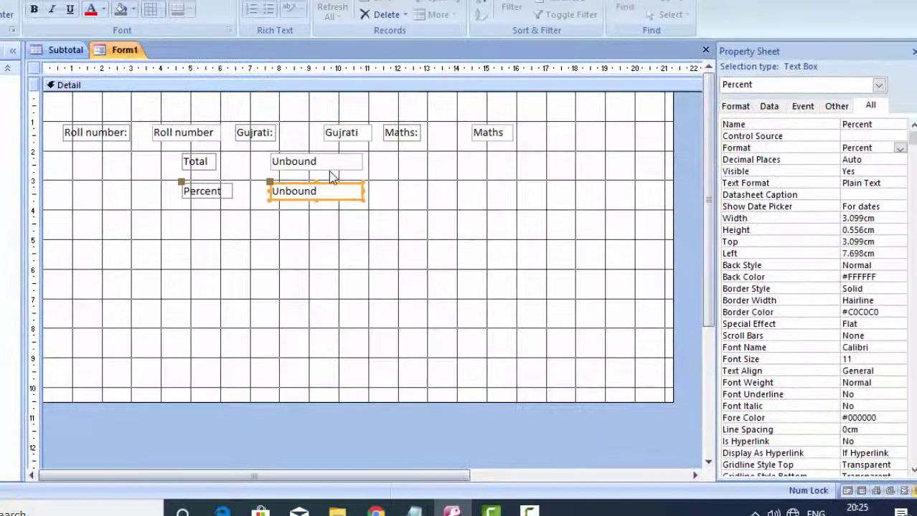
click(326, 170)
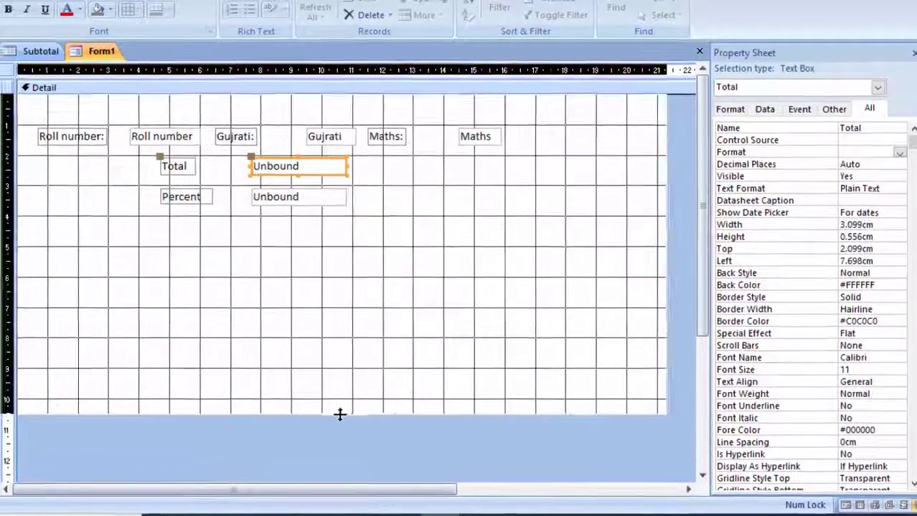
mouse_move(362, 403)
mouse_down()
mouse_move(400, 254)
mouse_move(370, 262)
mouse_up()
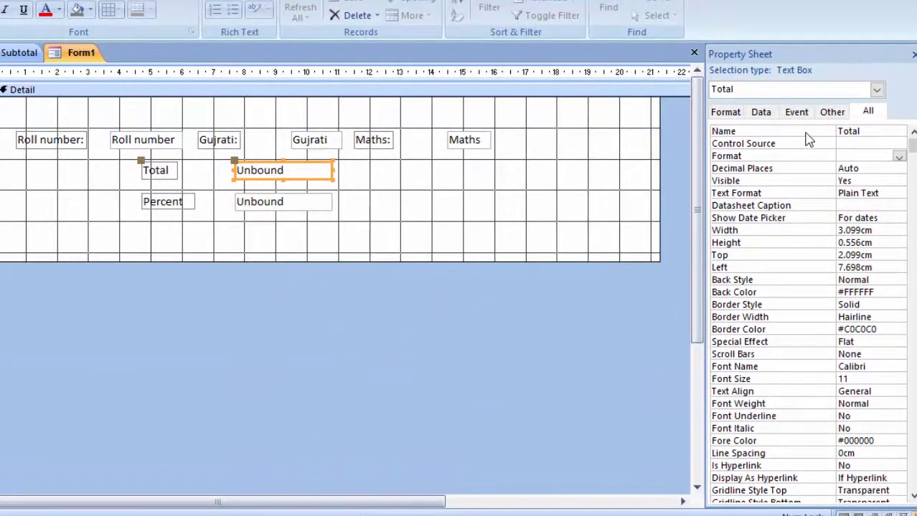
- Open the Expression Builder for the Total box's Control Source
click(861, 143)
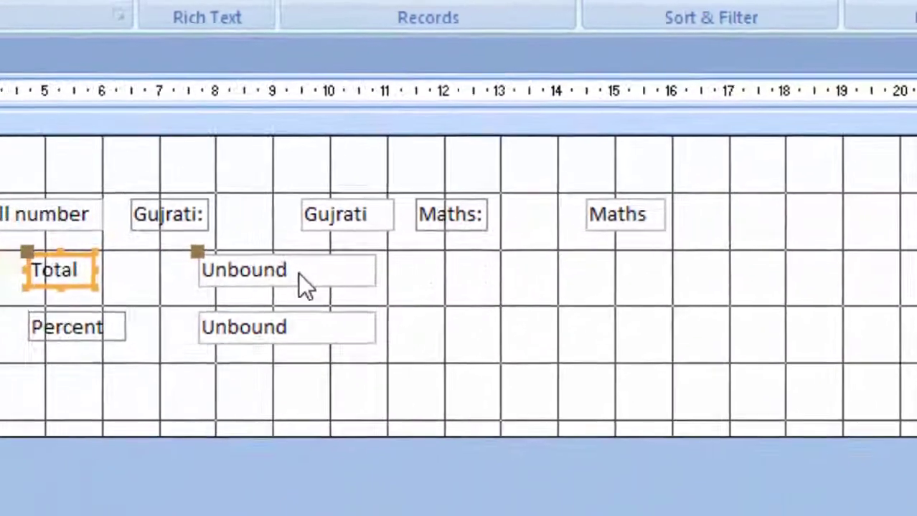
click(184, 334)
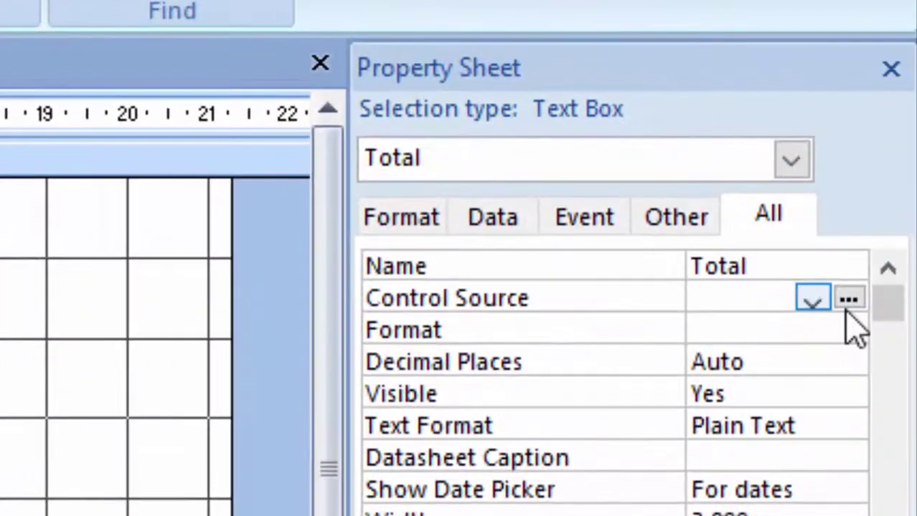
click(844, 301)
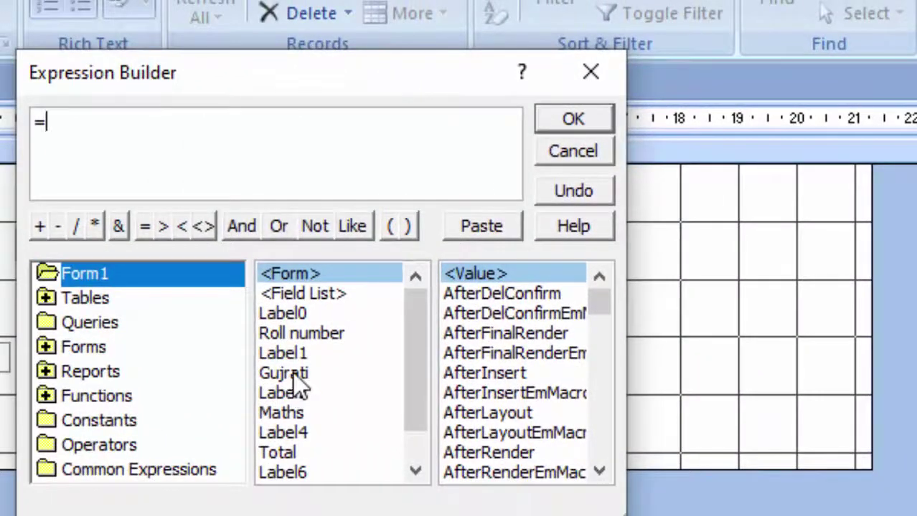
- Set the Total box's control source to =[Gujrati]+[Maths] in Expression Builder
double_click(293, 372)
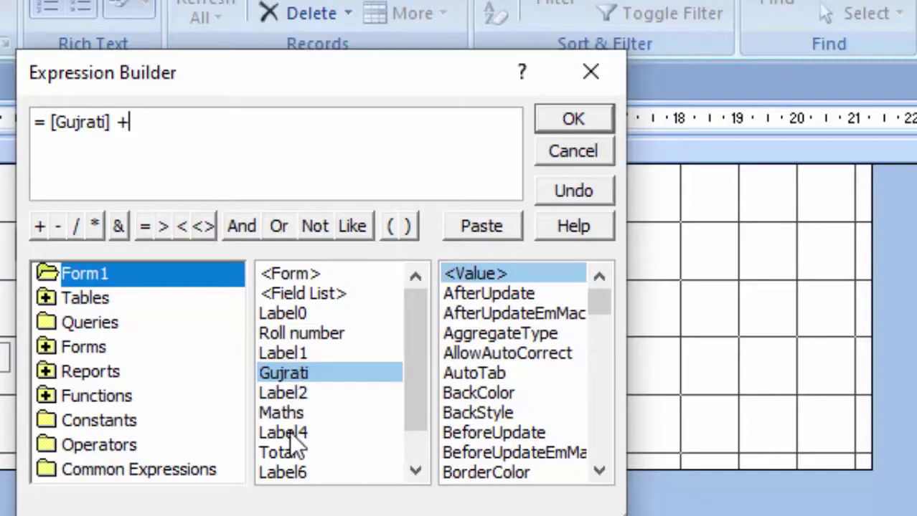
double_click(291, 413)
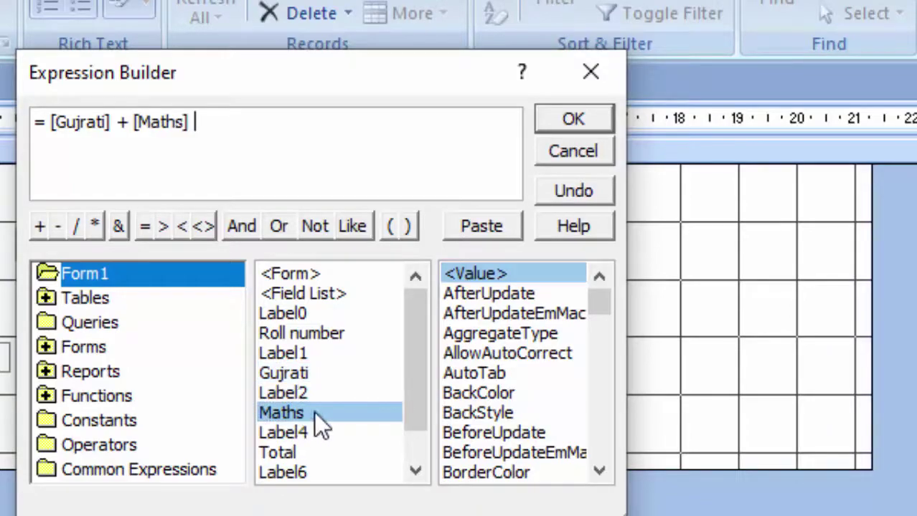
click(573, 123)
click(409, 275)
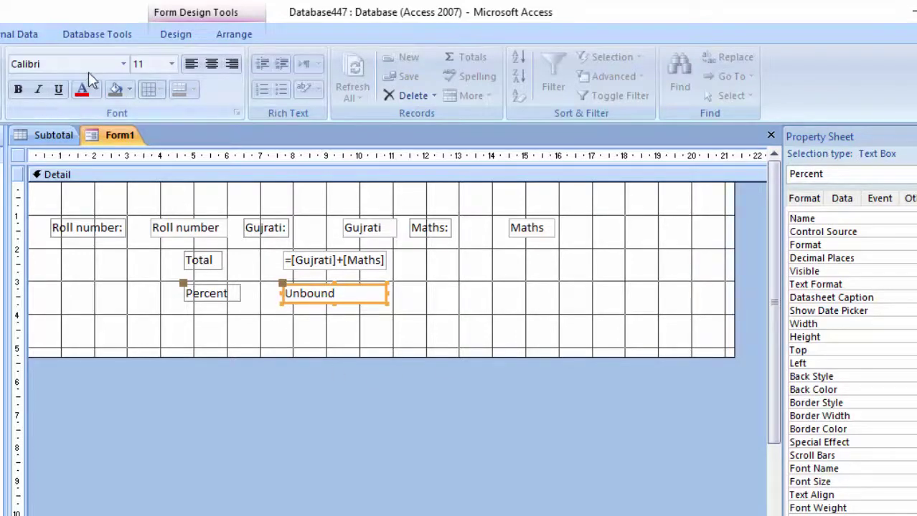
- Draw a third text box below Percent and name it Amount of Percent
click(172, 35)
click(404, 77)
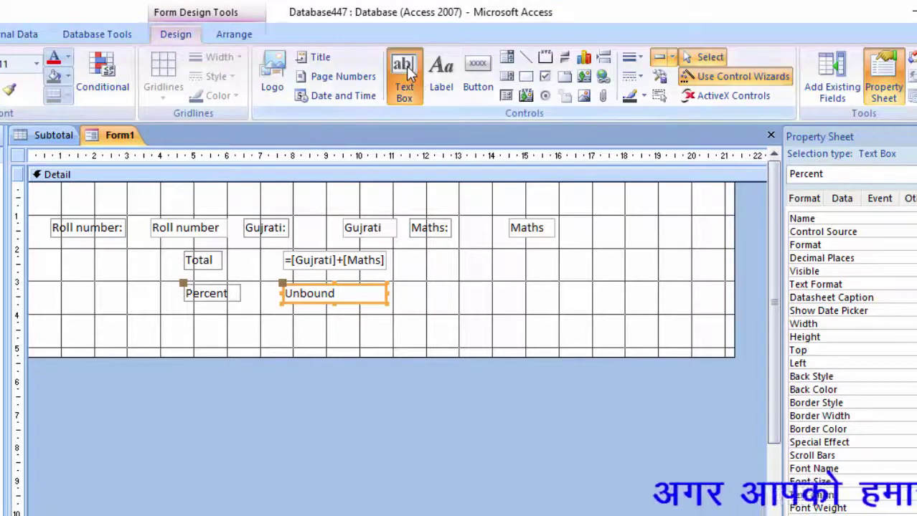
drag(284, 318, 388, 336)
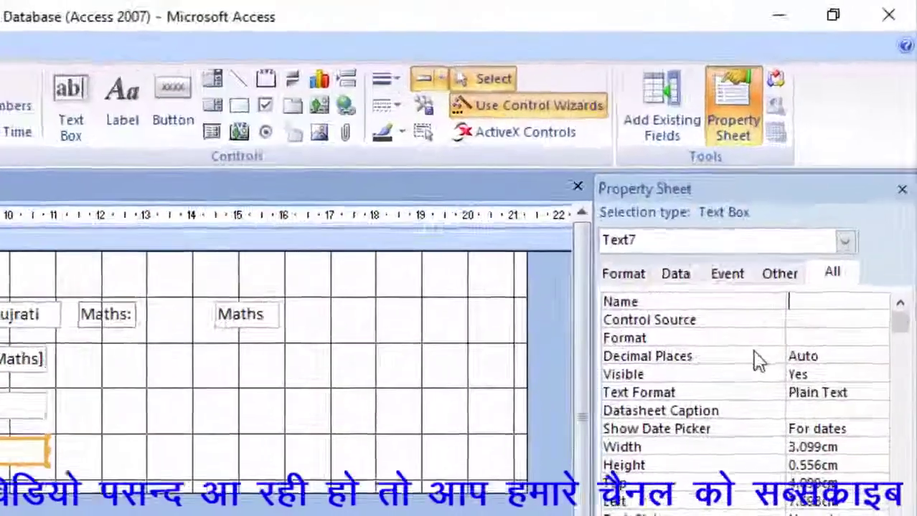
text(Amou)
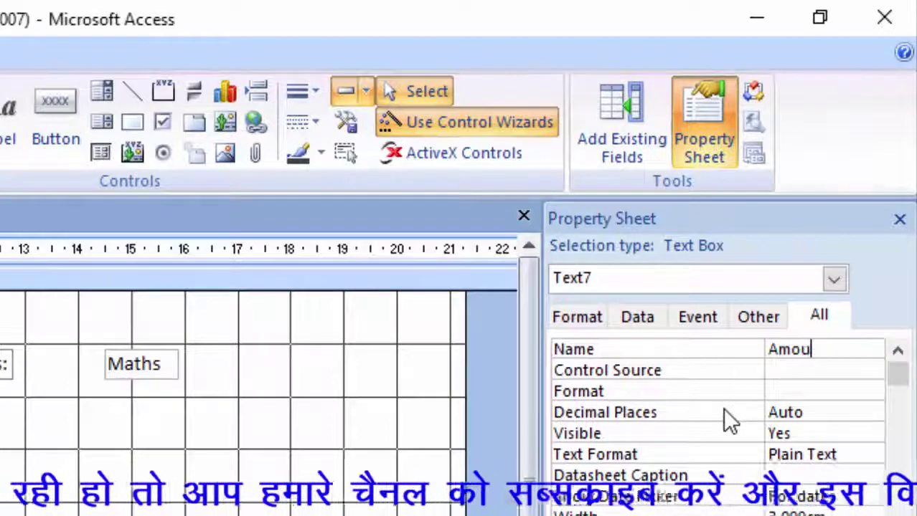
text(nt of )
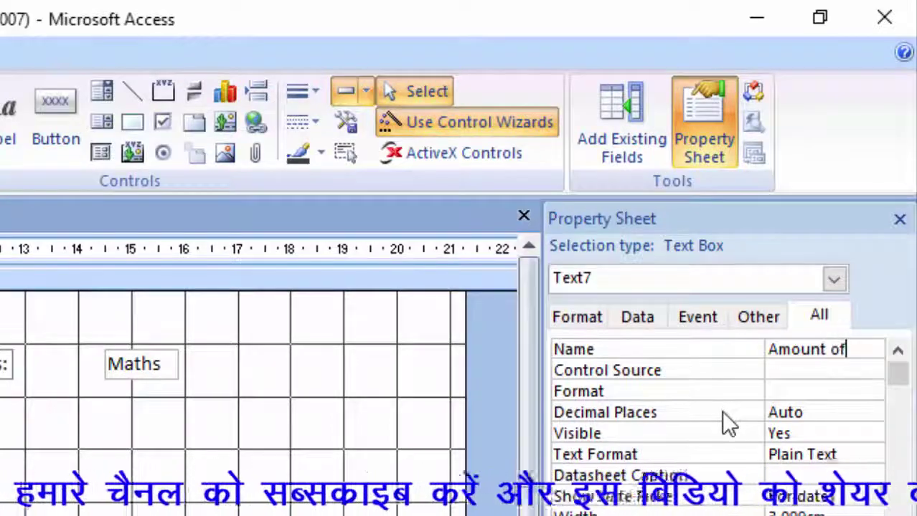
text(Perc)
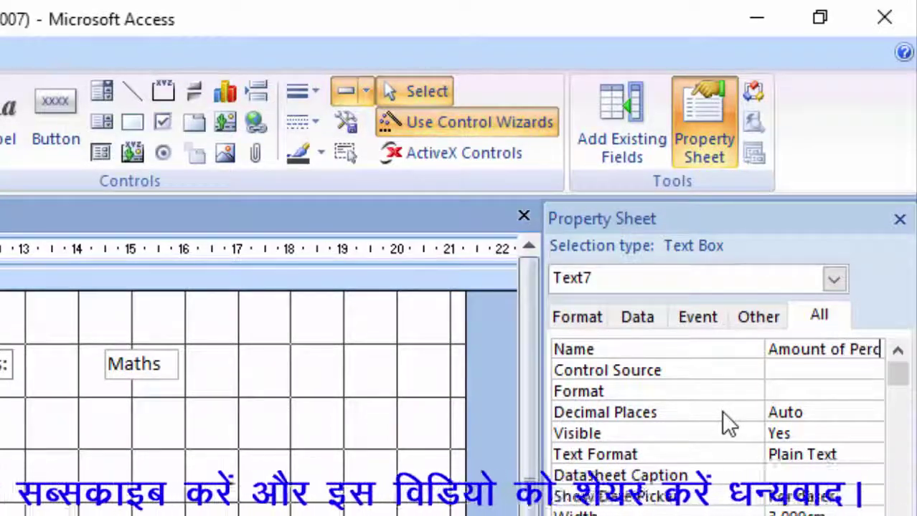
text(ent)
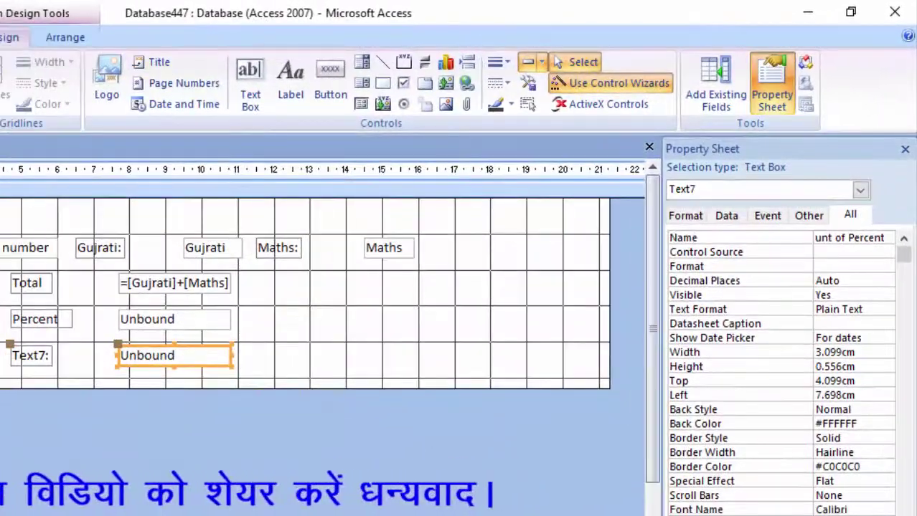
click(108, 421)
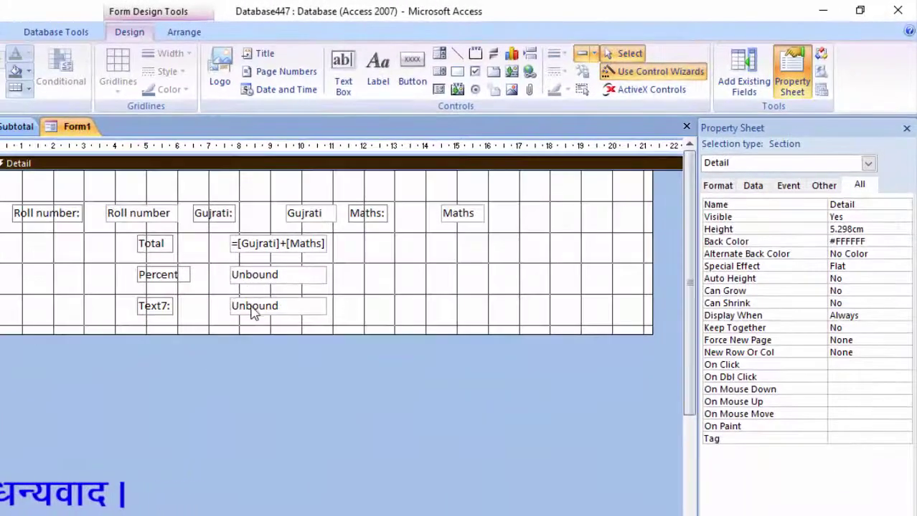
- Change the new box's Text7 label caption to 'Amount of Percent' in the Property Sheet
click(254, 307)
click(160, 312)
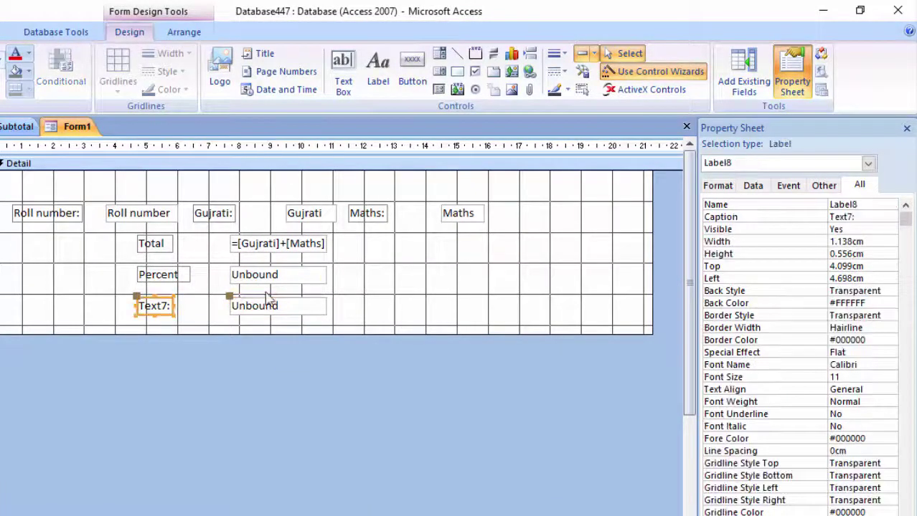
click(875, 206)
drag(860, 218, 774, 205)
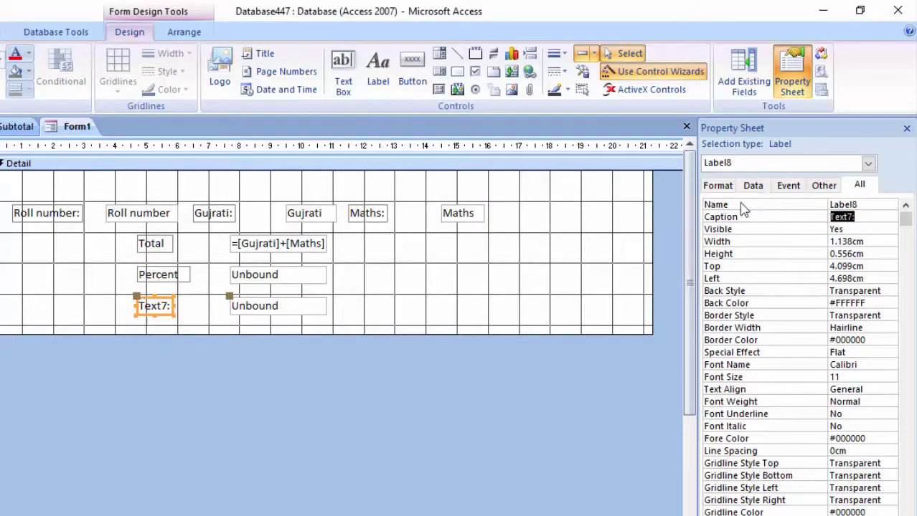
key(Delete)
text(A)
text(m)
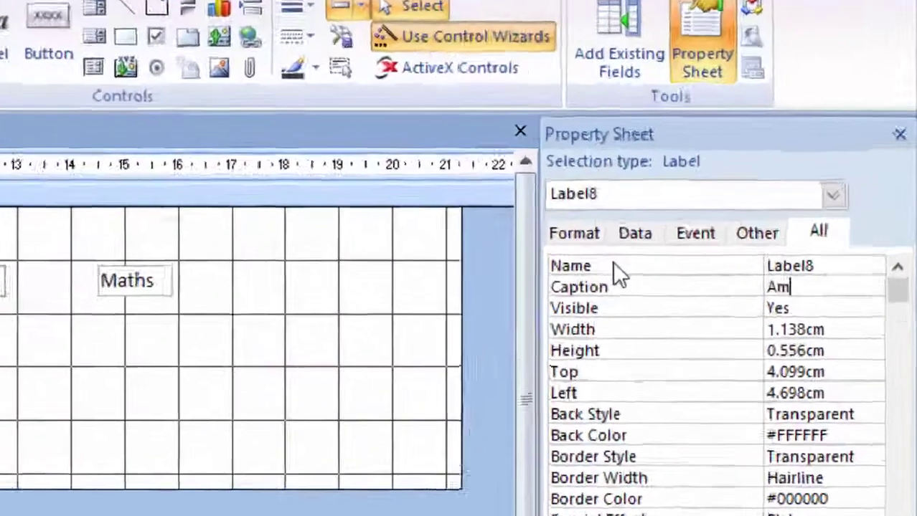
text(ount o)
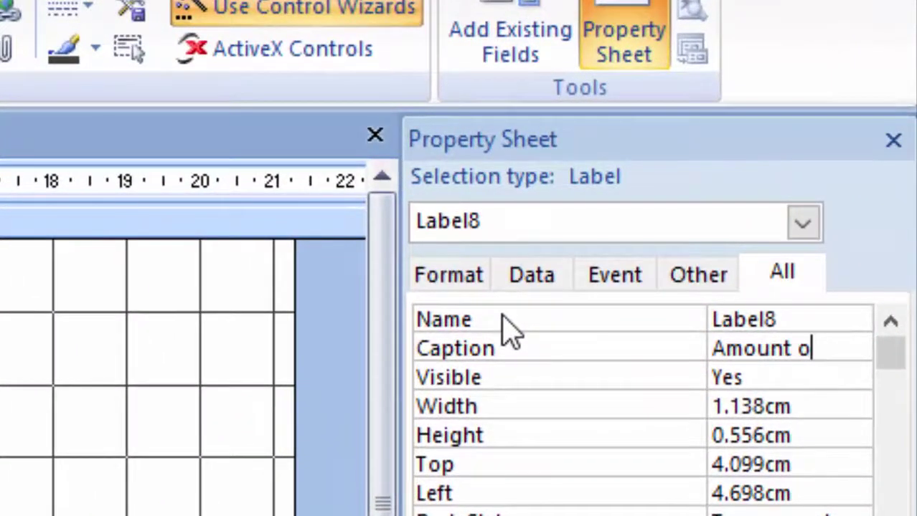
text(f Perc)
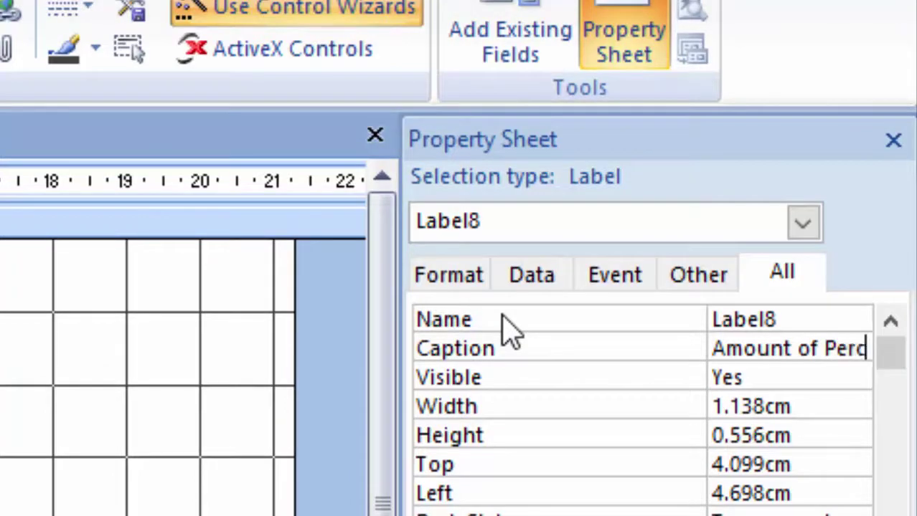
text(e)
text(n)
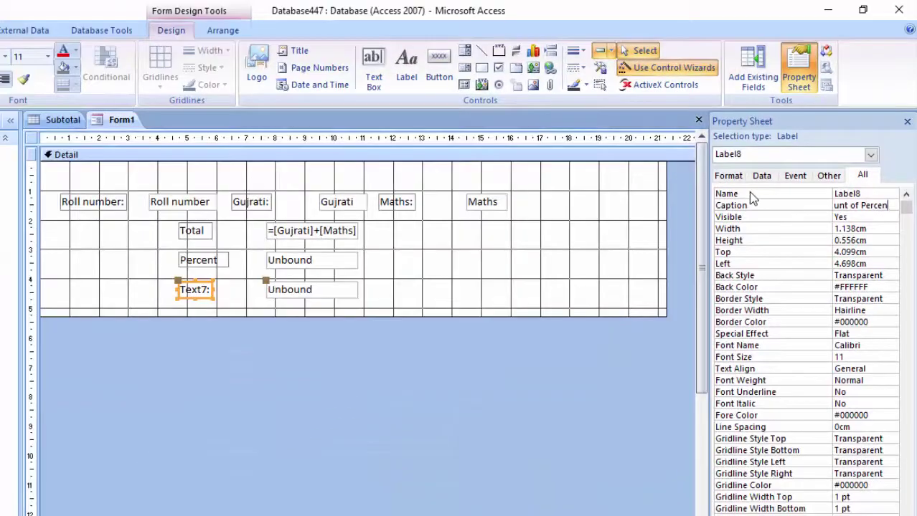
text(t)
click(554, 292)
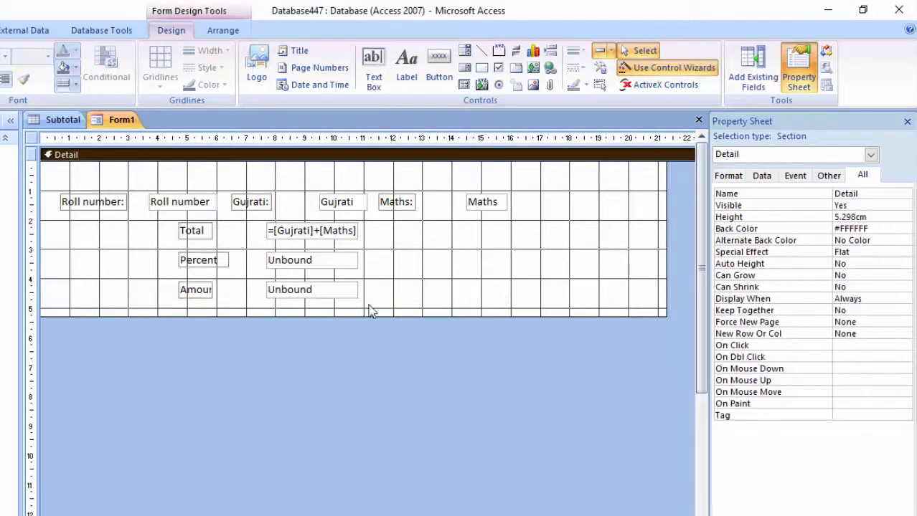
- Widen the Amount of Percent label to about 3.545 cm so the full caption shows
click(182, 292)
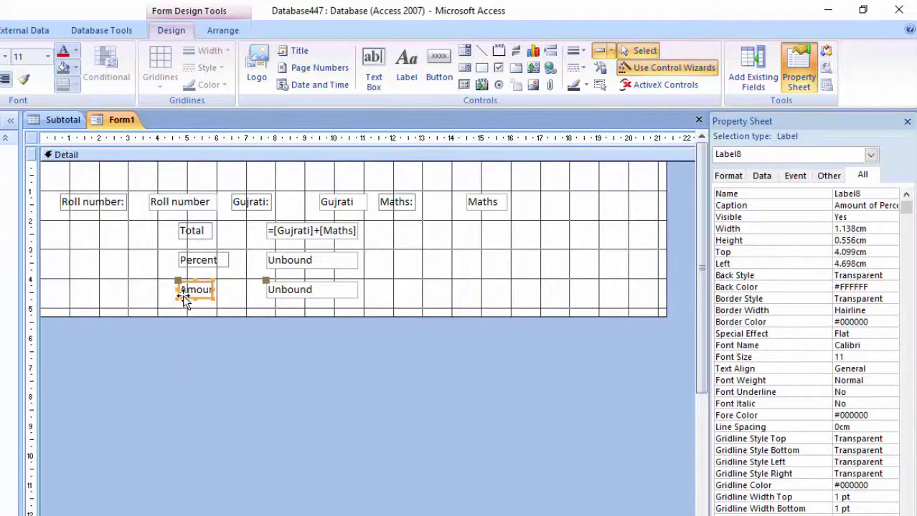
drag(213, 290, 253, 290)
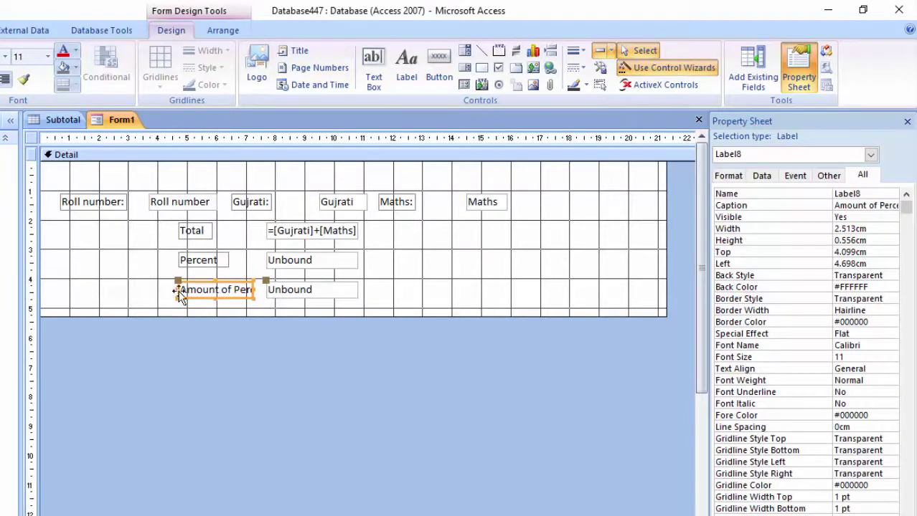
drag(176, 290, 147, 289)
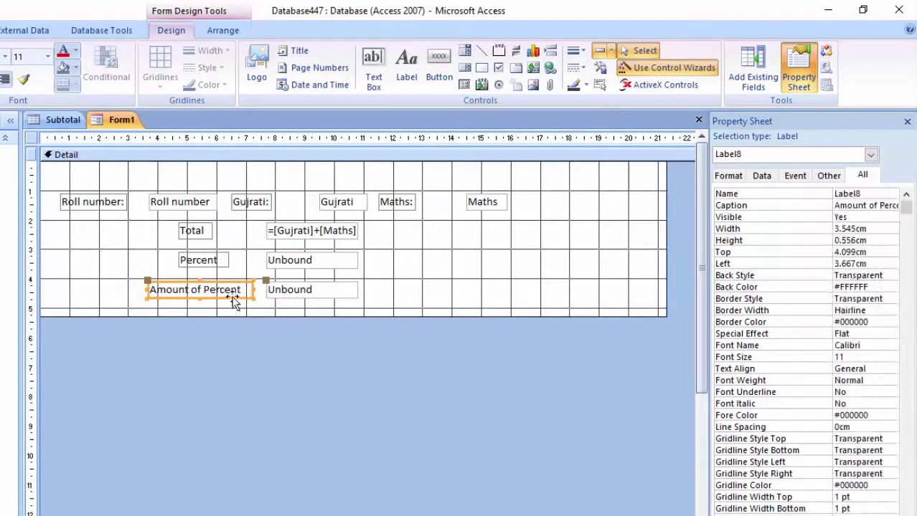
- Set the Amount of Percent box's Control Source to =[Total]*[Percent] via Expression Builder
click(303, 294)
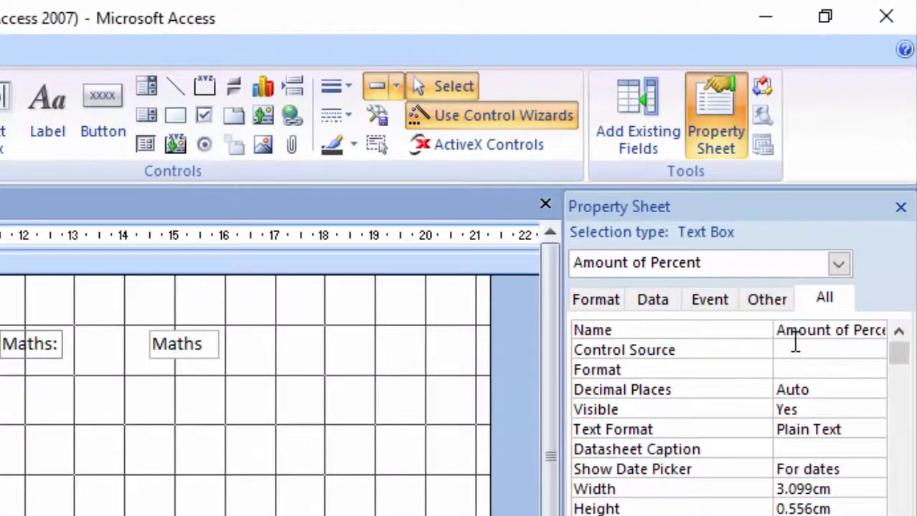
click(795, 350)
click(872, 350)
text(=)
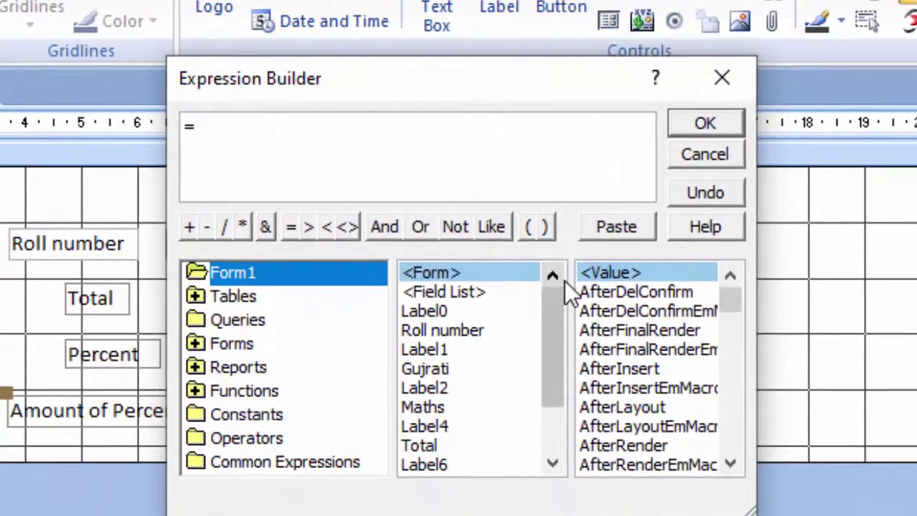
double_click(427, 441)
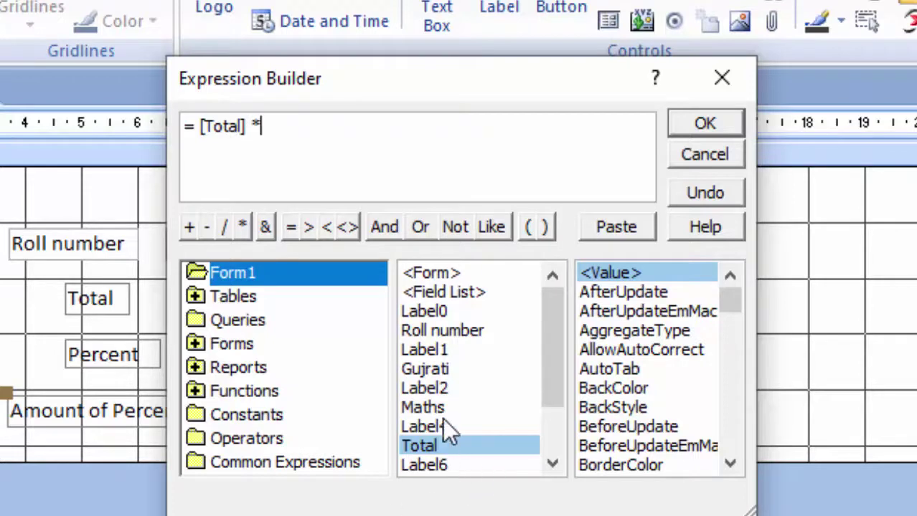
scroll(444, 423, down, 1)
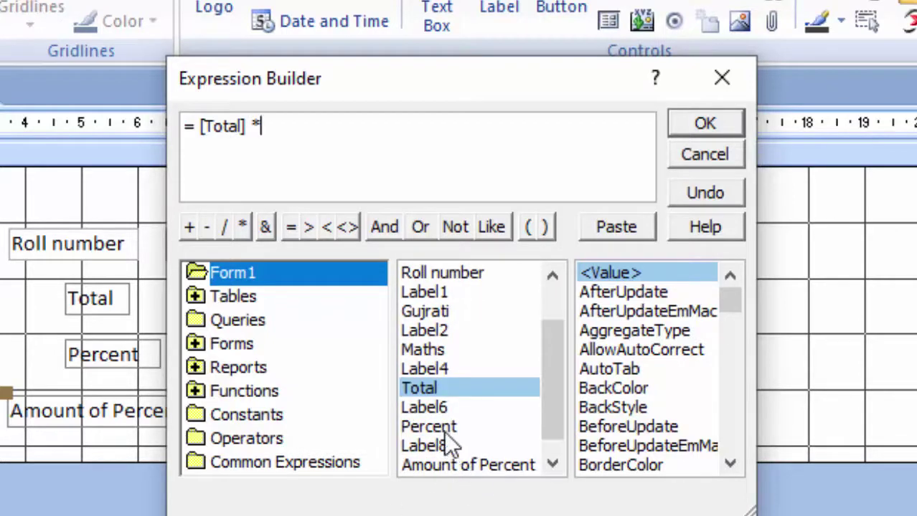
double_click(430, 428)
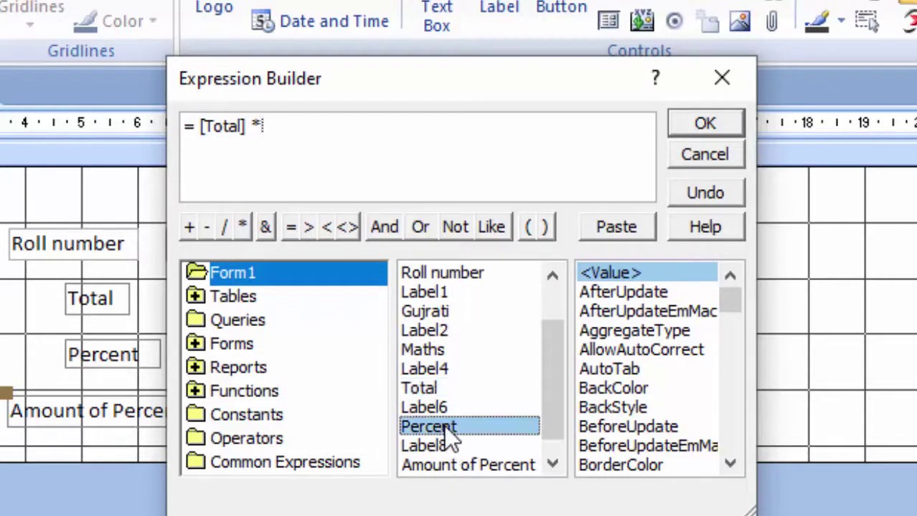
click(700, 126)
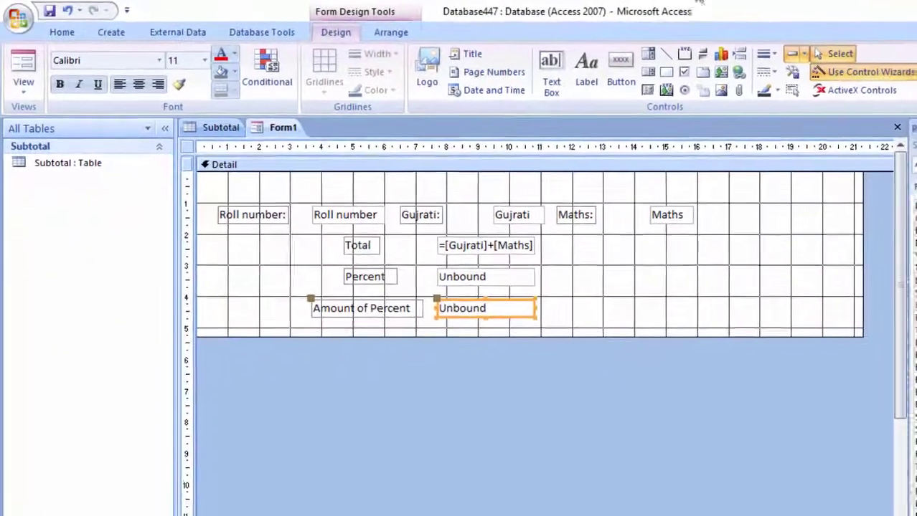
- Add a form title reading 'By-The Sign in Computer Center'
click(463, 54)
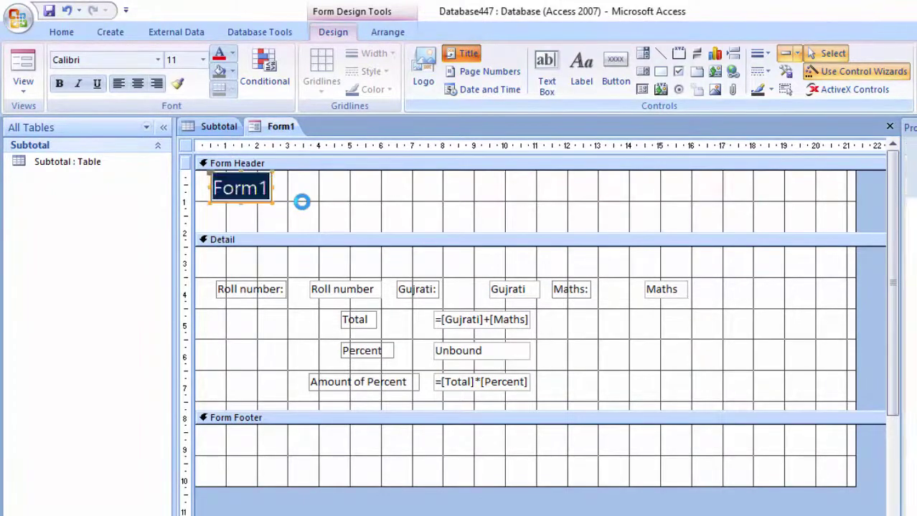
text(By-The Sign in Computer Center)
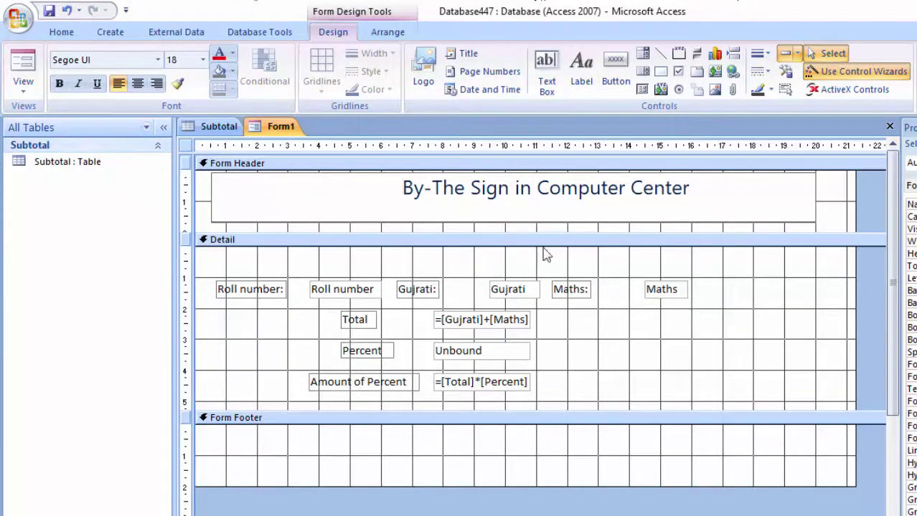
key(Return)
- Give the title label a red background and white text
click(794, 360)
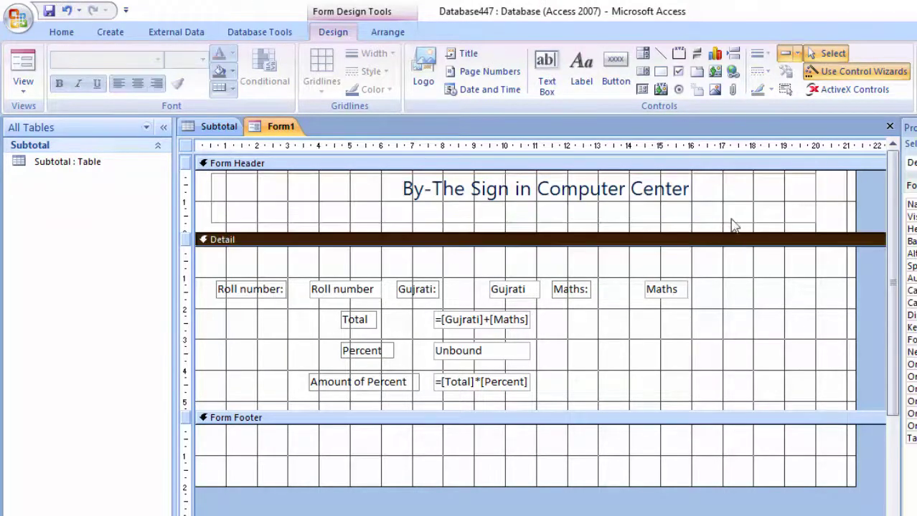
click(733, 223)
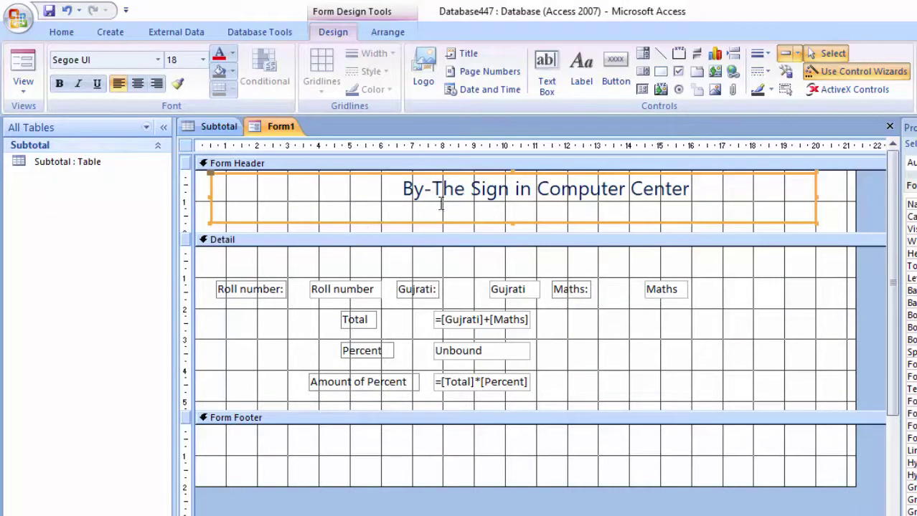
click(233, 72)
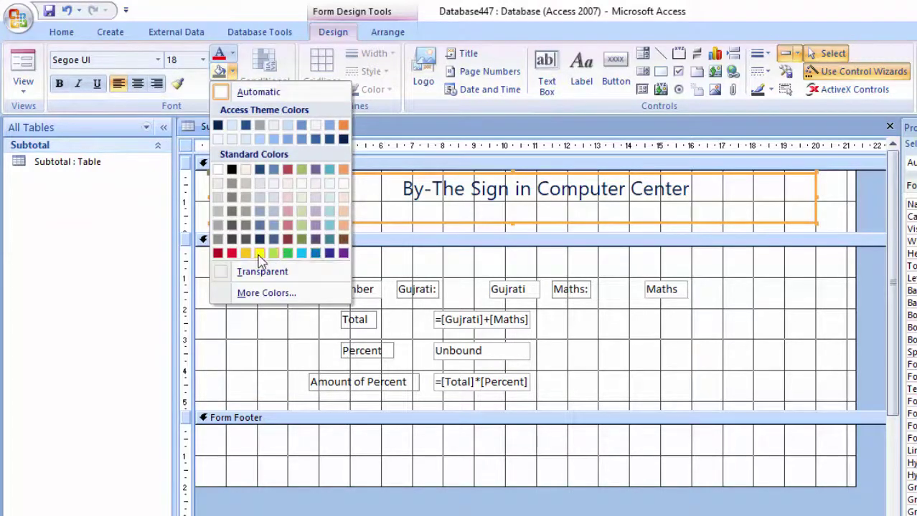
click(231, 254)
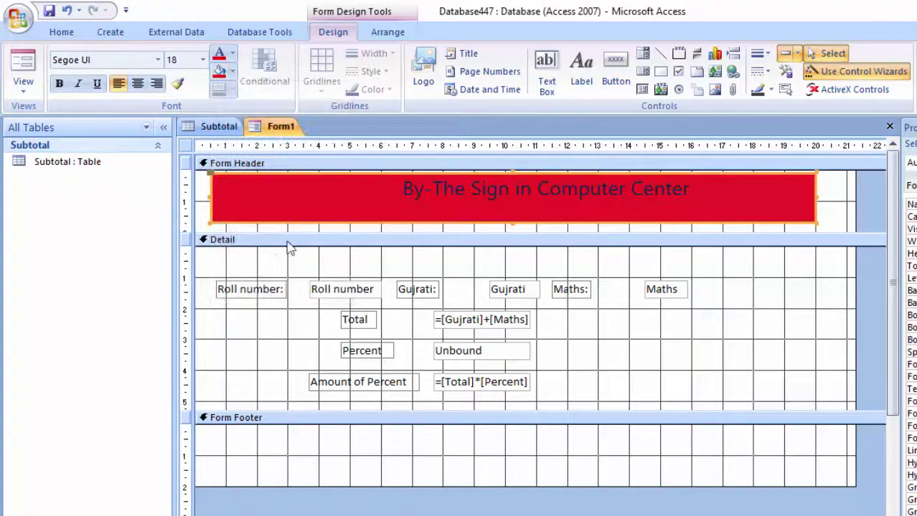
mouse_move(689, 190)
mouse_down()
mouse_move(230, 188)
mouse_move(368, 188)
mouse_up()
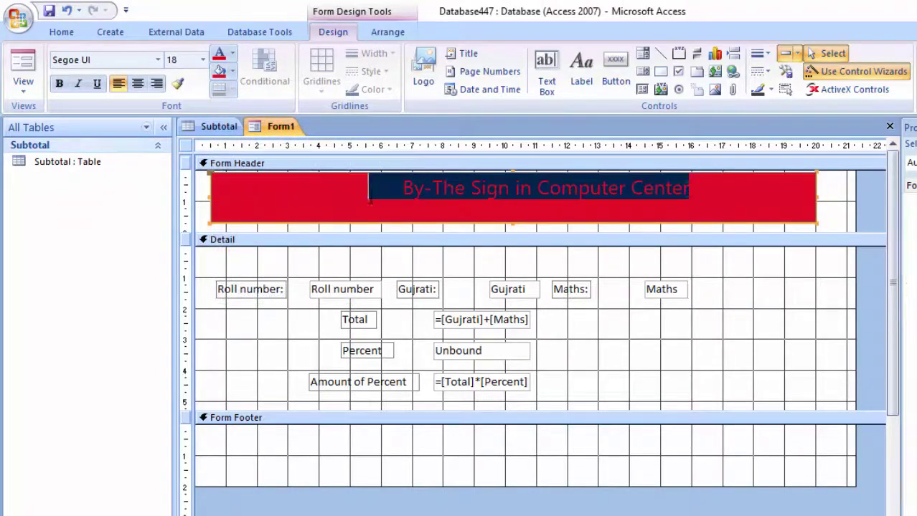
click(234, 56)
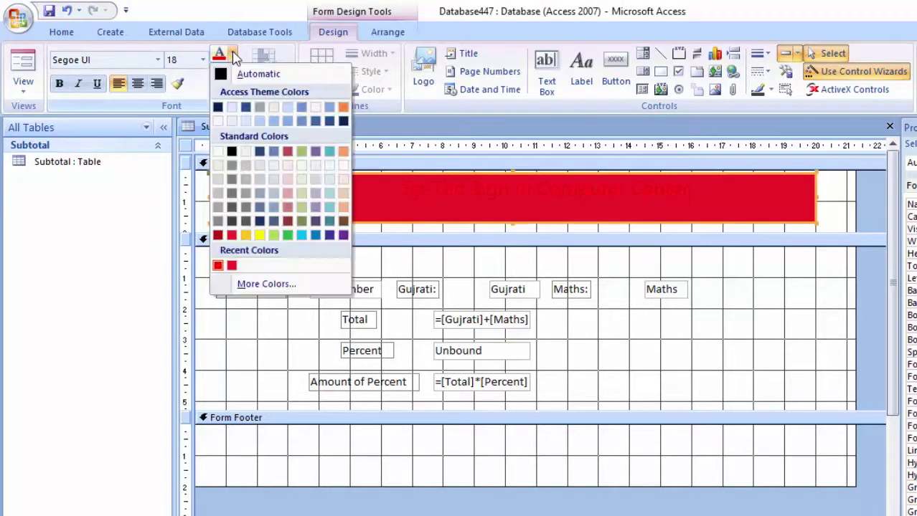
click(218, 152)
- Set the title font to Rockwell Extra Bold
drag(714, 191, 180, 161)
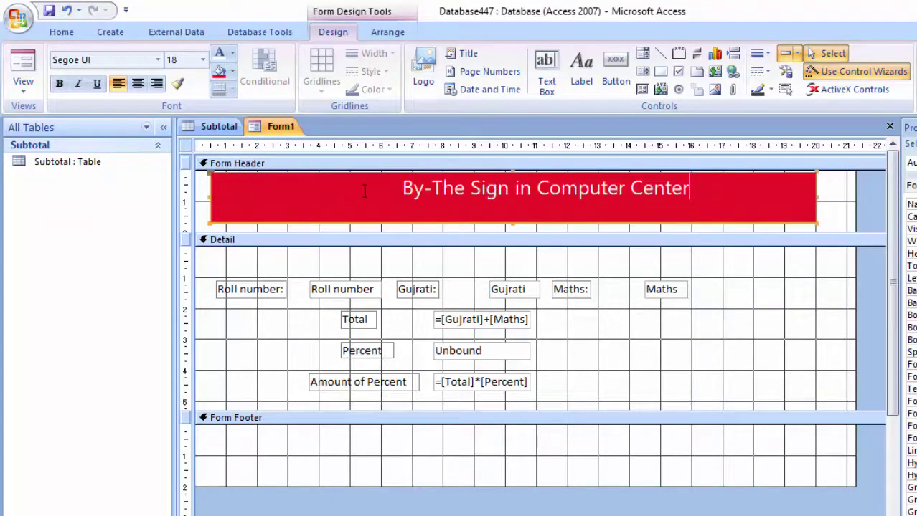
shift+click(389, 196)
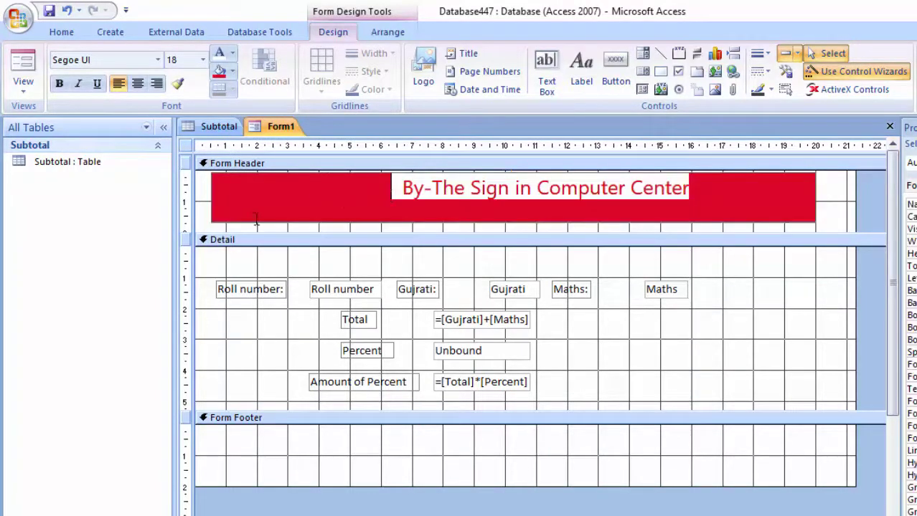
click(157, 60)
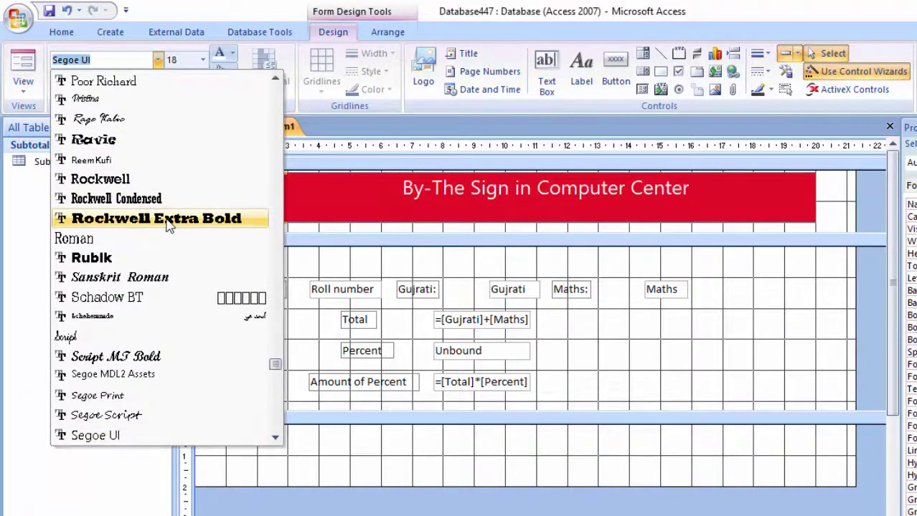
click(166, 225)
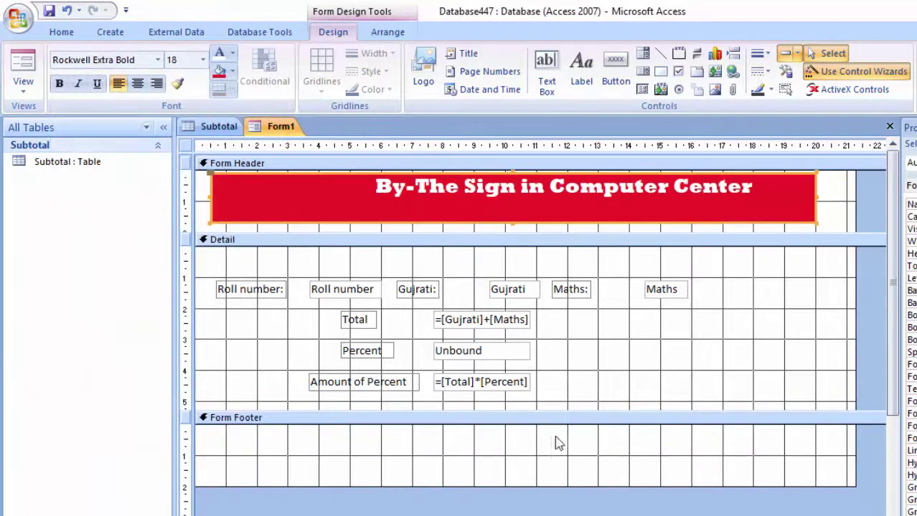
- Fill the Detail section with light green and switch to Form View
click(713, 394)
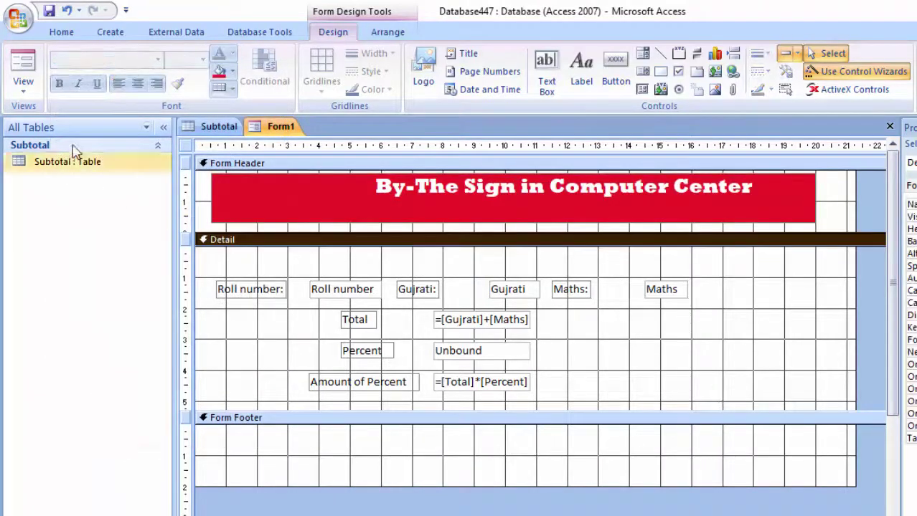
click(232, 71)
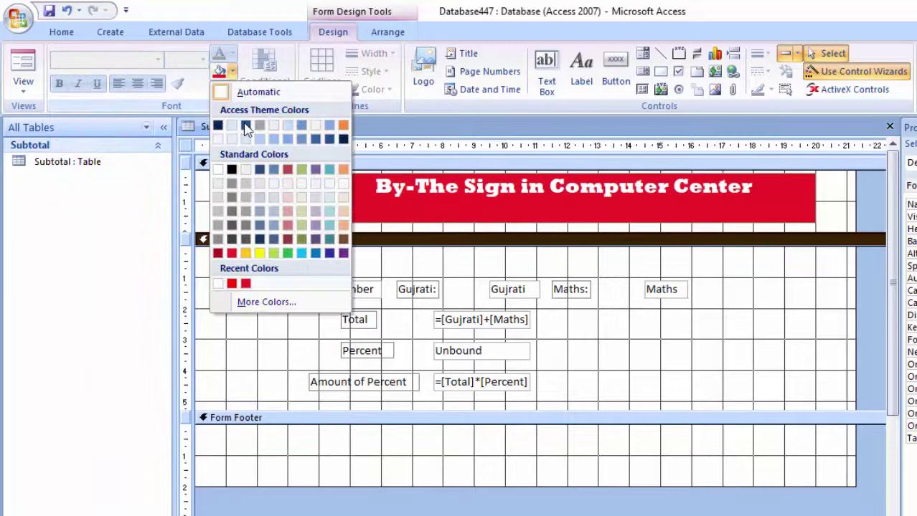
click(301, 227)
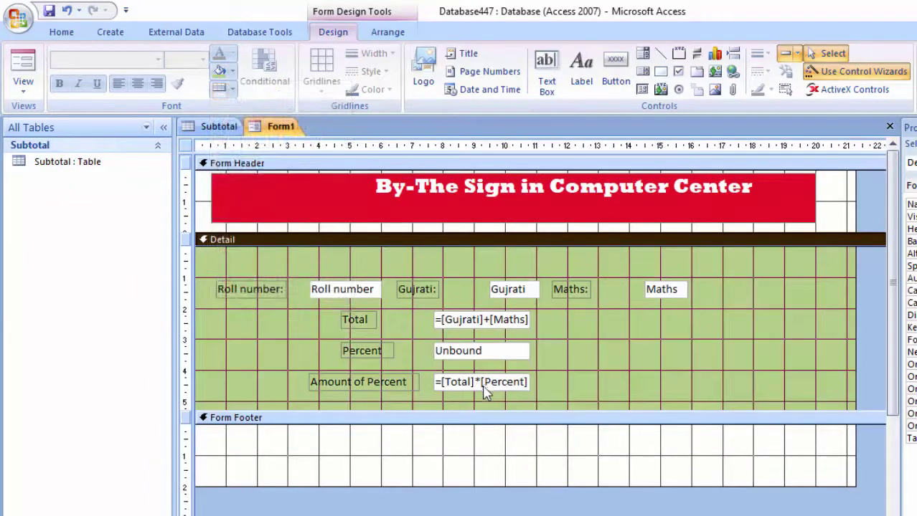
click(22, 63)
text(5)
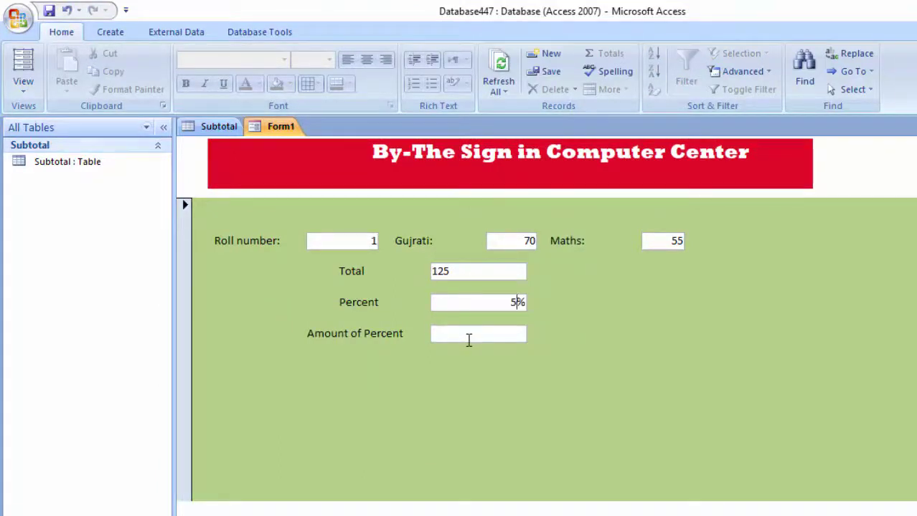
- Confirm 5% as Percent, browse the records, and add a new record with Gujrati 70, Maths 65
key(Tab)
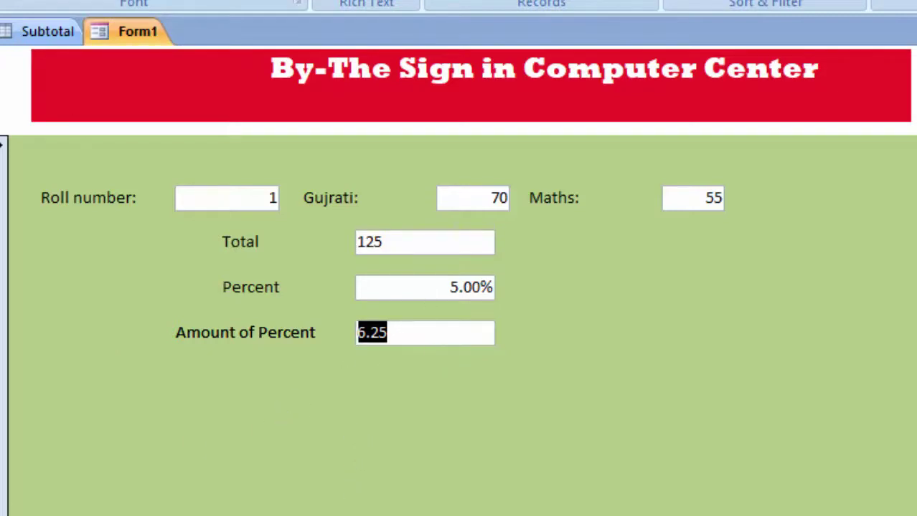
click(310, 499)
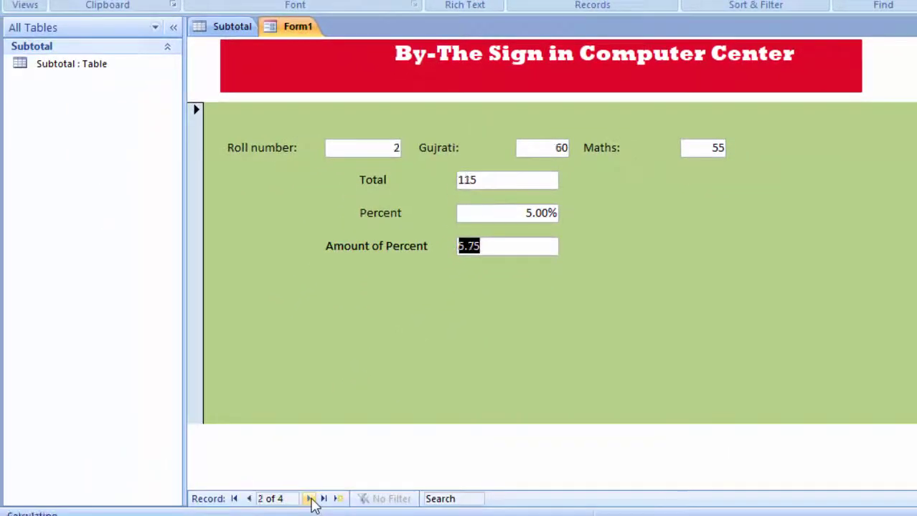
click(310, 499)
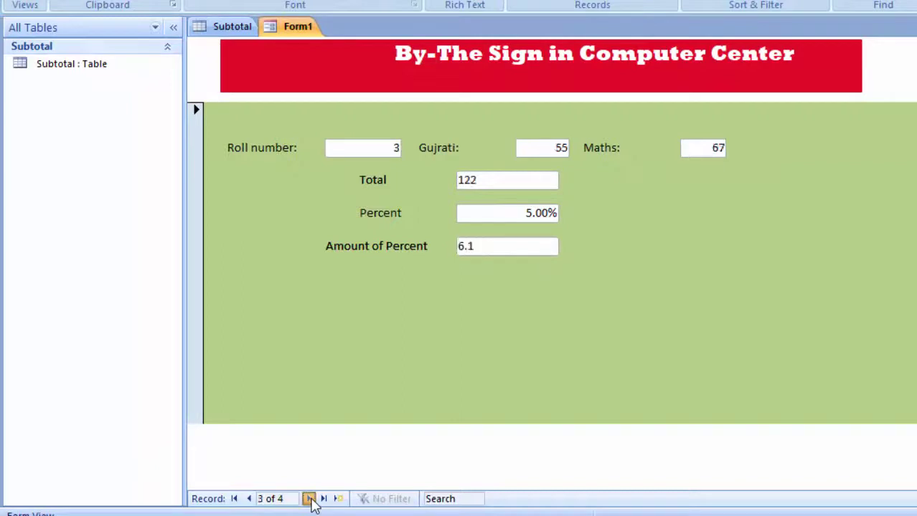
click(311, 500)
click(312, 502)
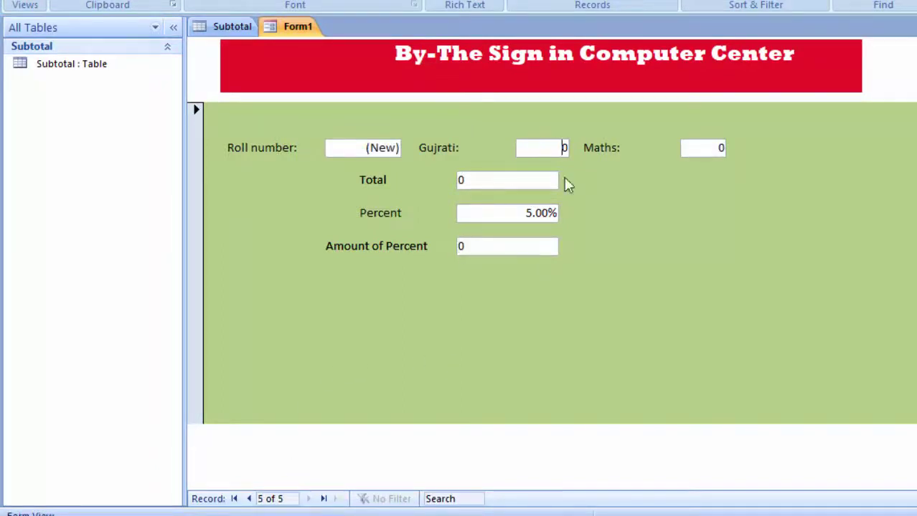
text(70)
key(Tab)
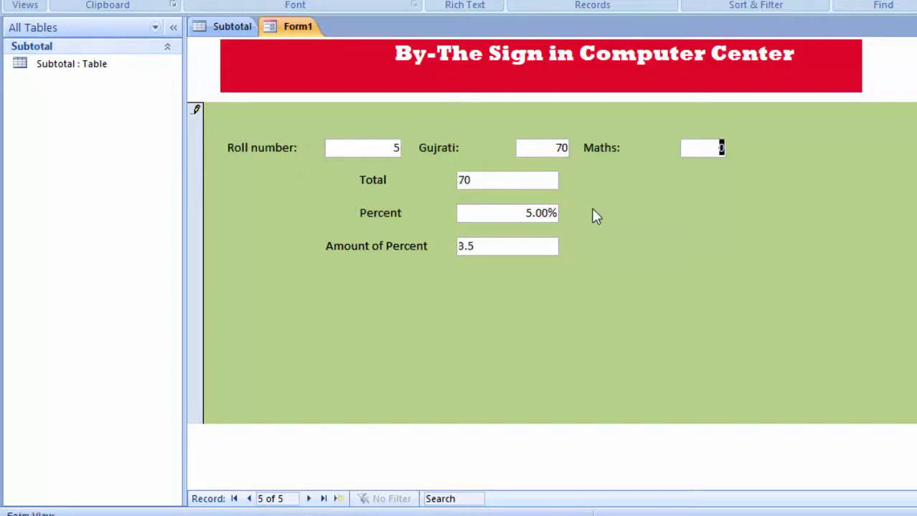
text(6)
text(5)
- Save the form as 'Frm student list'
key(ctrl+s)
text(zFrm)
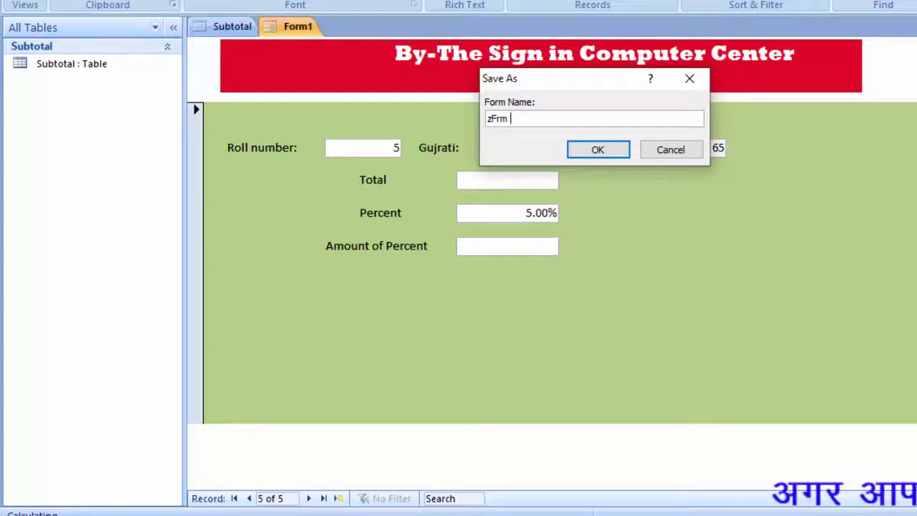
text(student list)
key(Return)
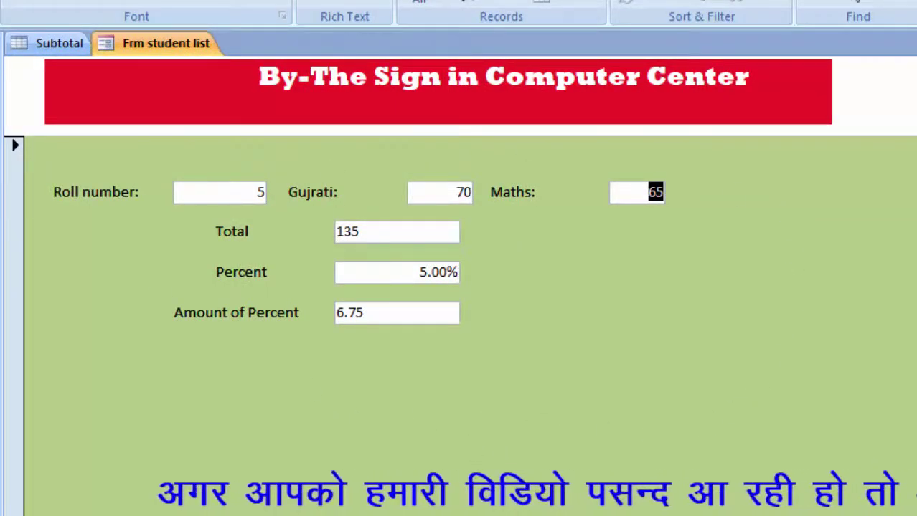
- In Design View, shorten the Detail section and give all its labels and fields dark outlines
click(24, 97)
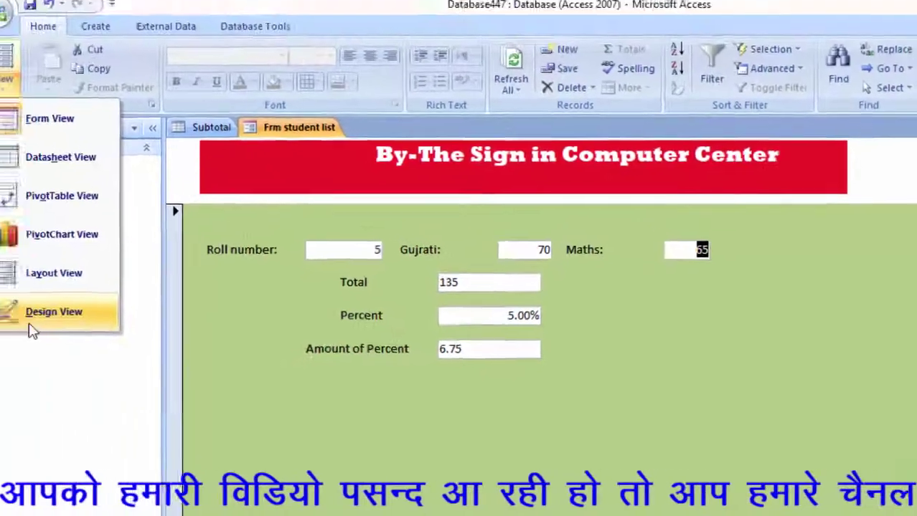
click(43, 323)
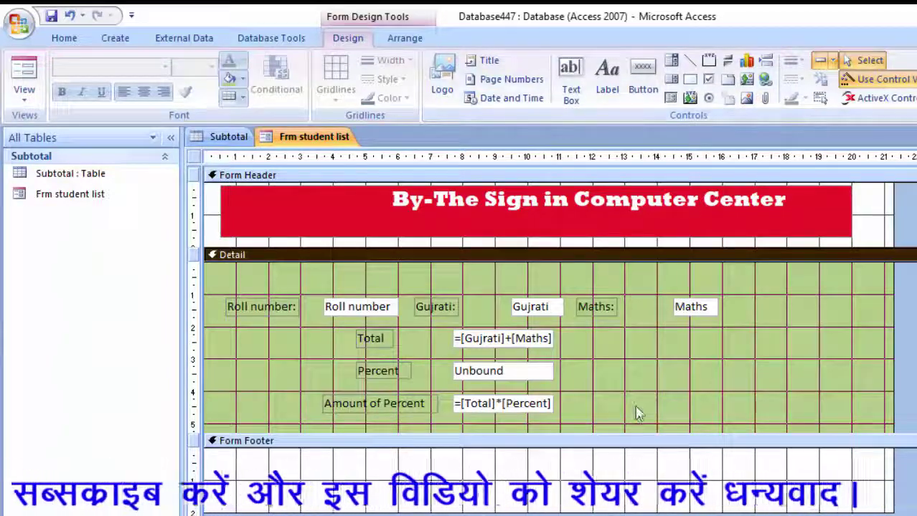
mouse_move(635, 405)
mouse_down()
mouse_move(248, 323)
mouse_move(215, 290)
mouse_up()
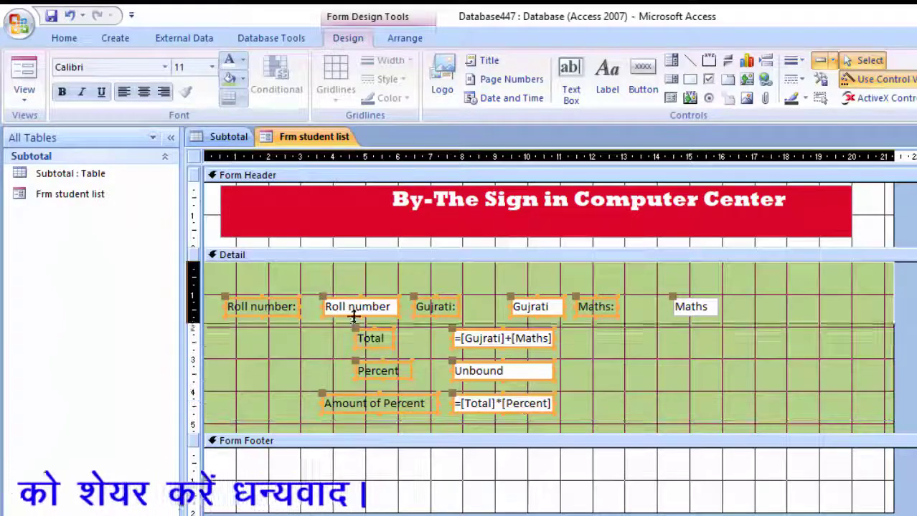
drag(532, 434, 532, 415)
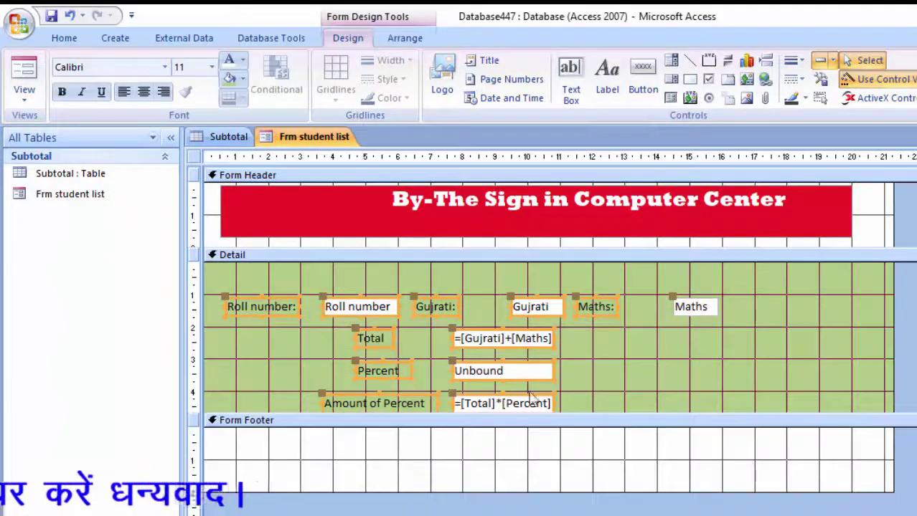
click(792, 99)
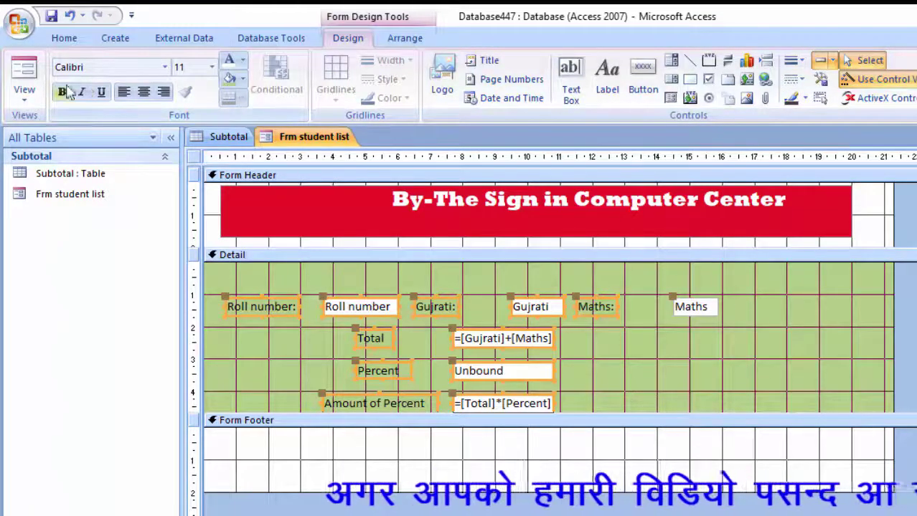
- Switch to Form View and step through the records to a new blank one
click(24, 77)
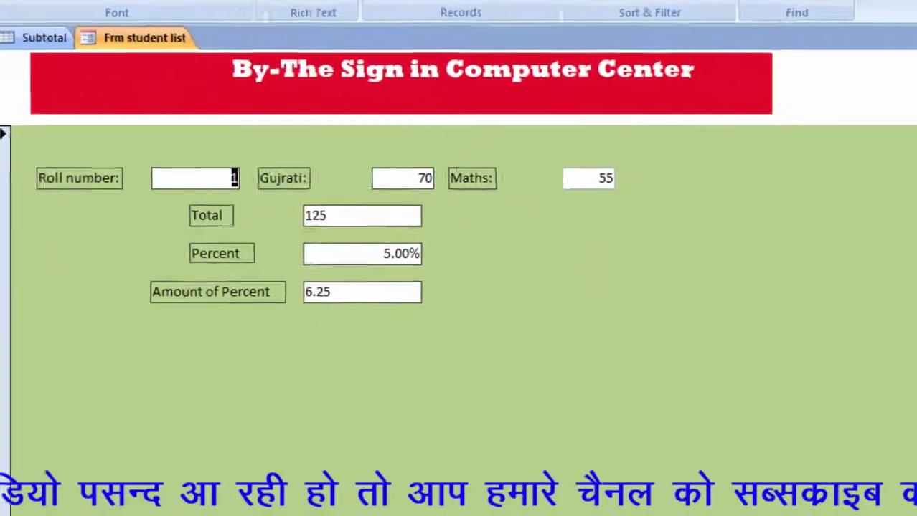
click(114, 499)
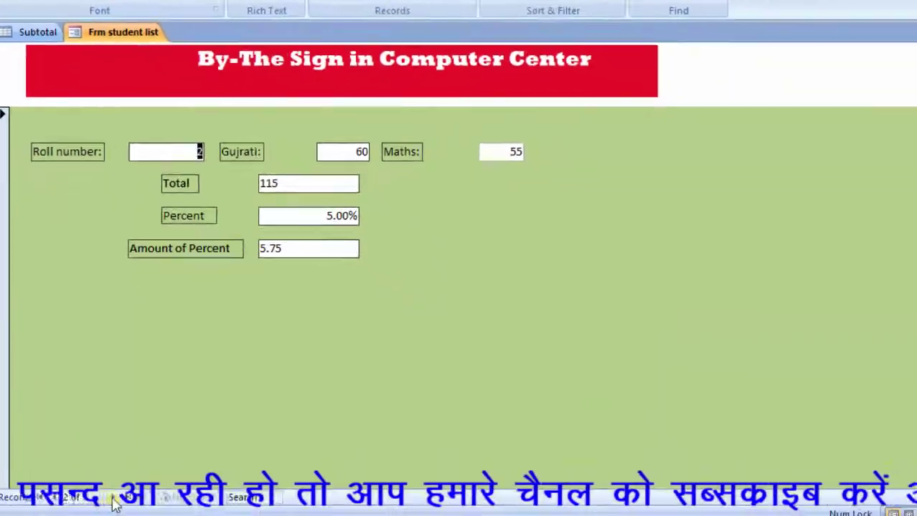
click(115, 500)
click(115, 500)
click(115, 500)
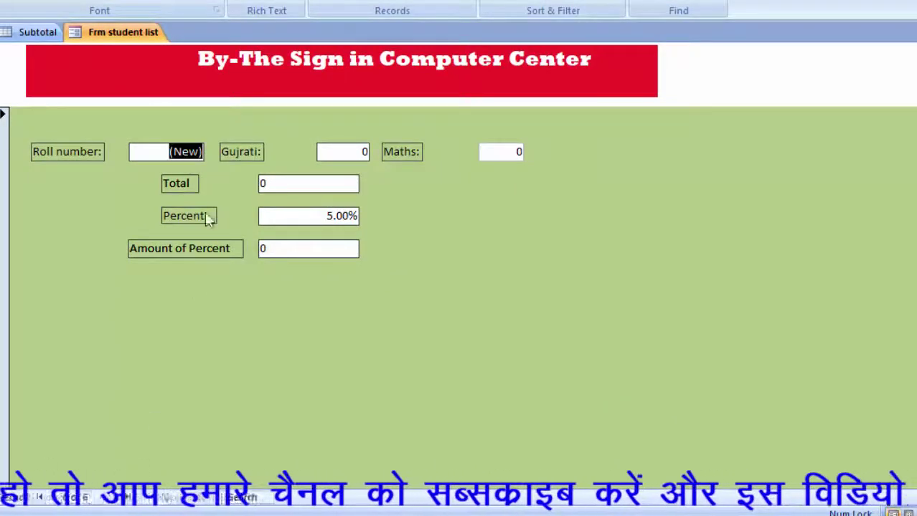